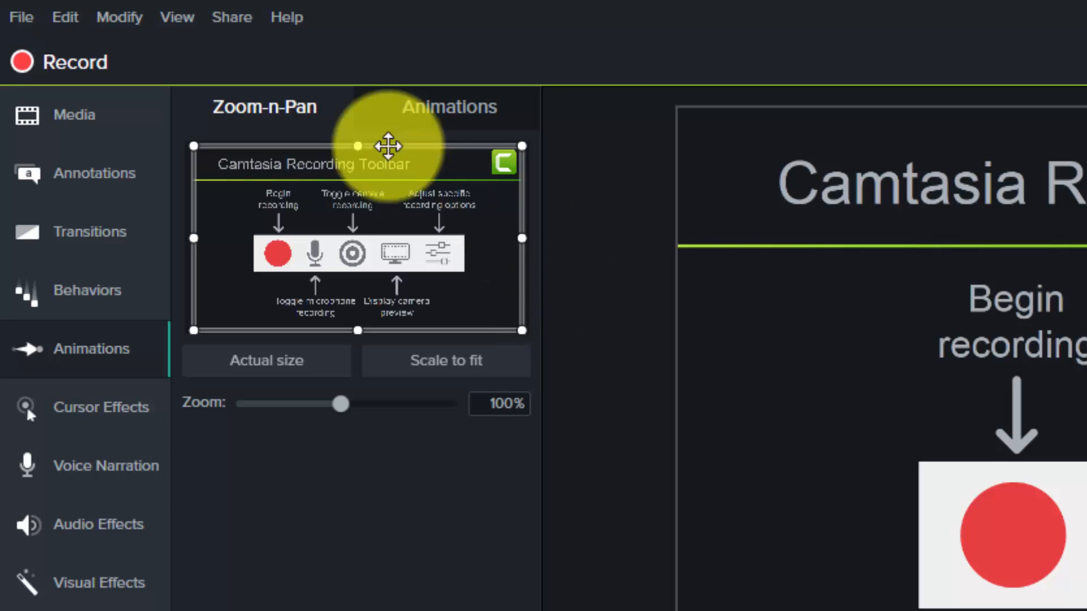
# Create a Zoom-n-Pan animation at 0:00:20;00 on the second screen clip, zoomed to 241% around the "Toggle camera recording" label.
pyautogui.click(476, 102)
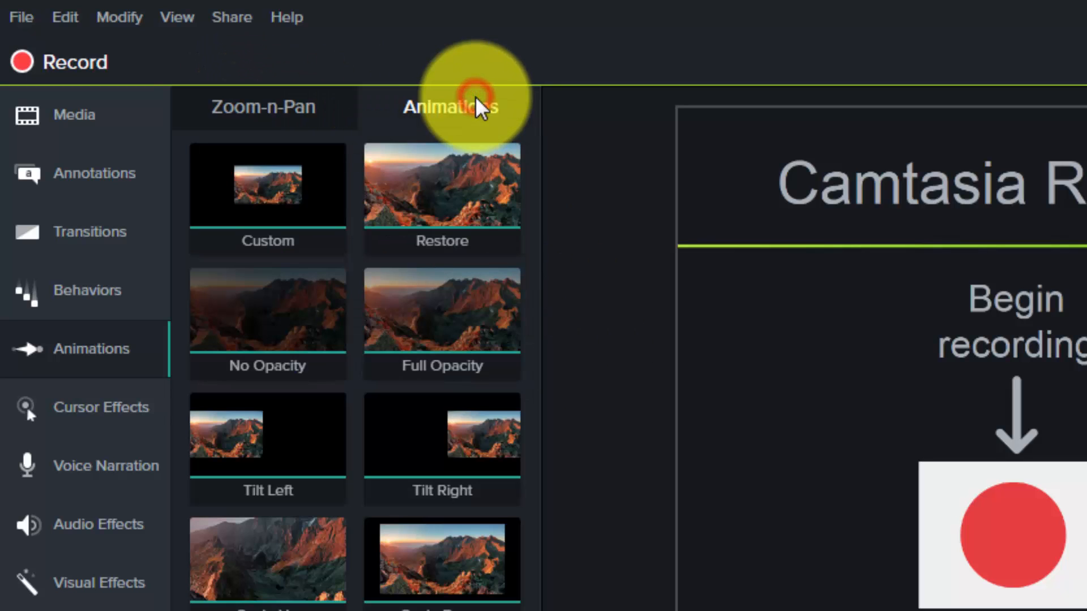
pyautogui.click(262, 107)
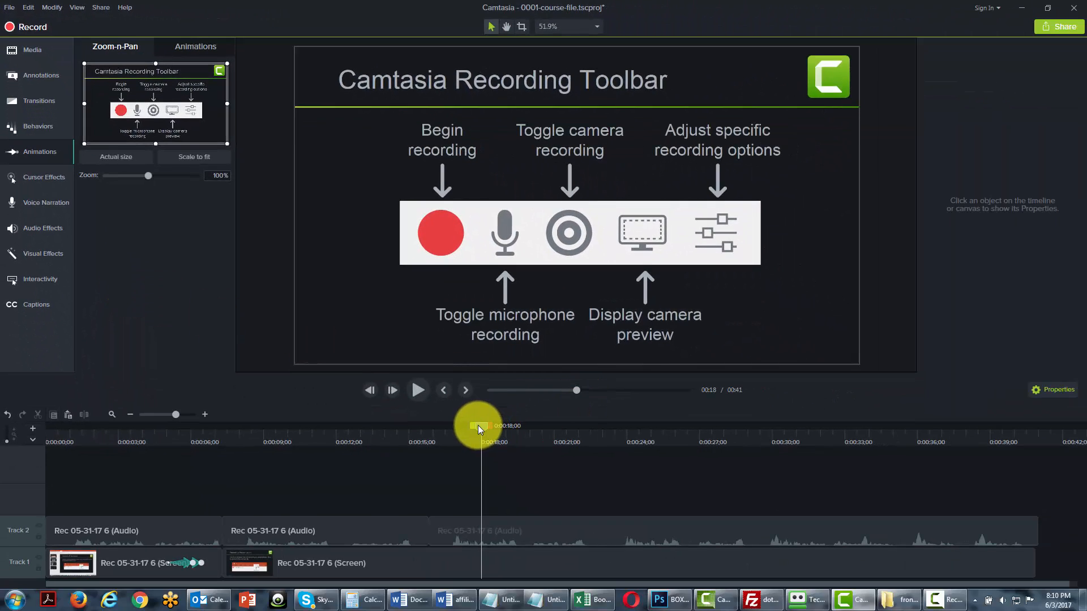
pyautogui.moveTo(479, 426); pyautogui.dragTo(518, 426)
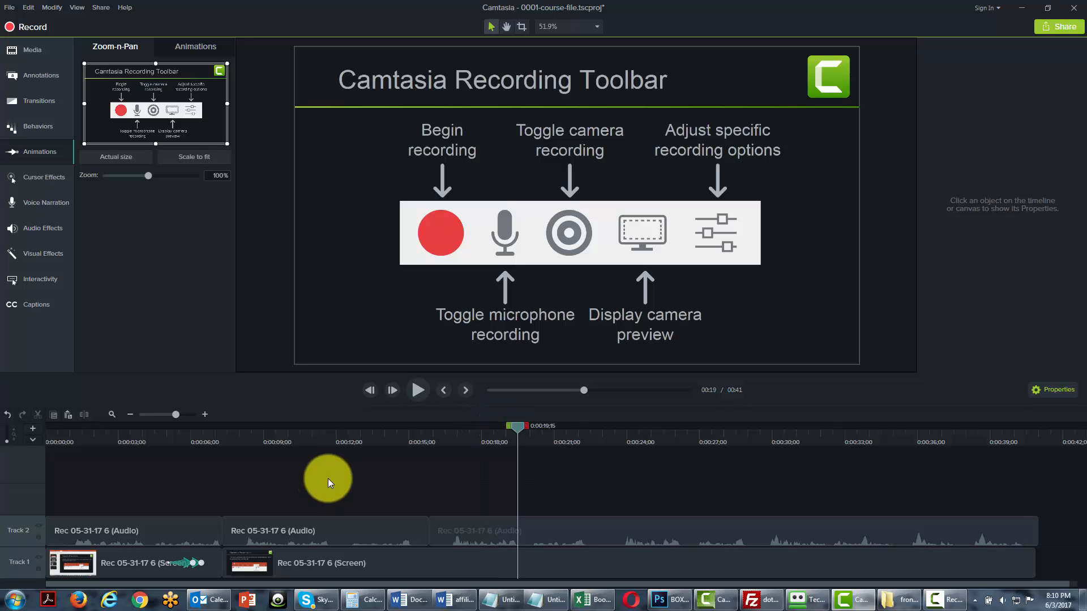
pyautogui.click(452, 534)
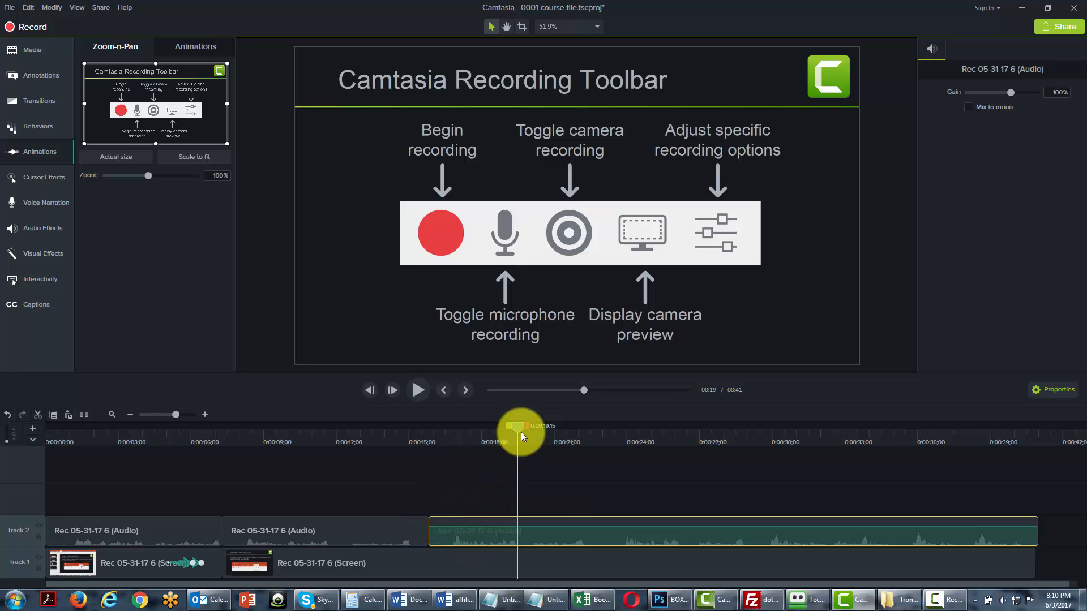
pyautogui.moveTo(520, 433); pyautogui.dragTo(532, 430)
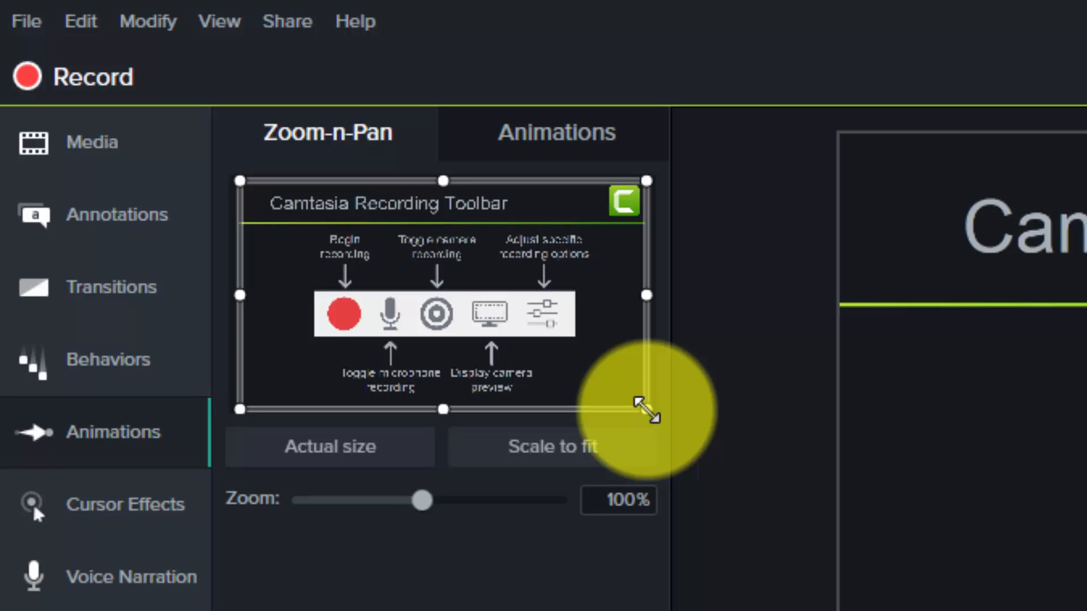
pyautogui.moveTo(646, 408); pyautogui.dragTo(519, 343)
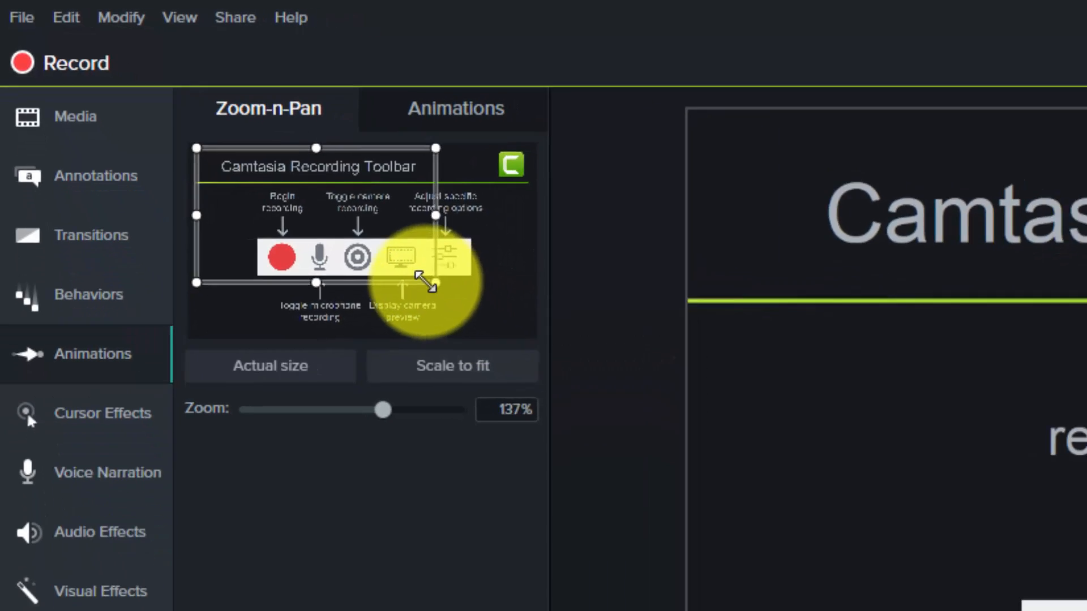
pyautogui.moveTo(426, 281); pyautogui.dragTo(263, 225)
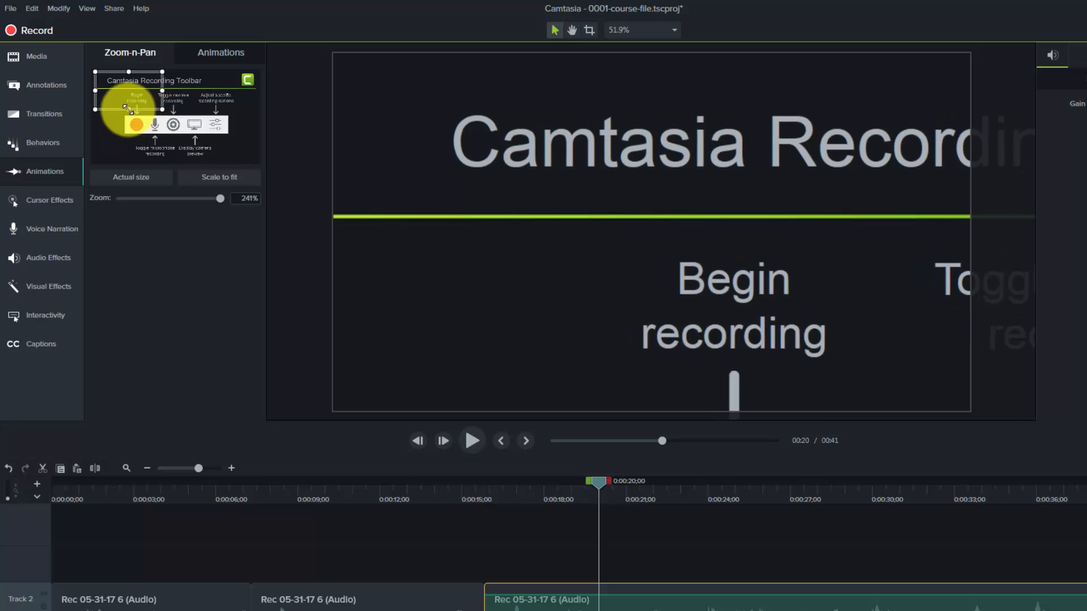
pyautogui.moveTo(121, 99); pyautogui.dragTo(164, 112)
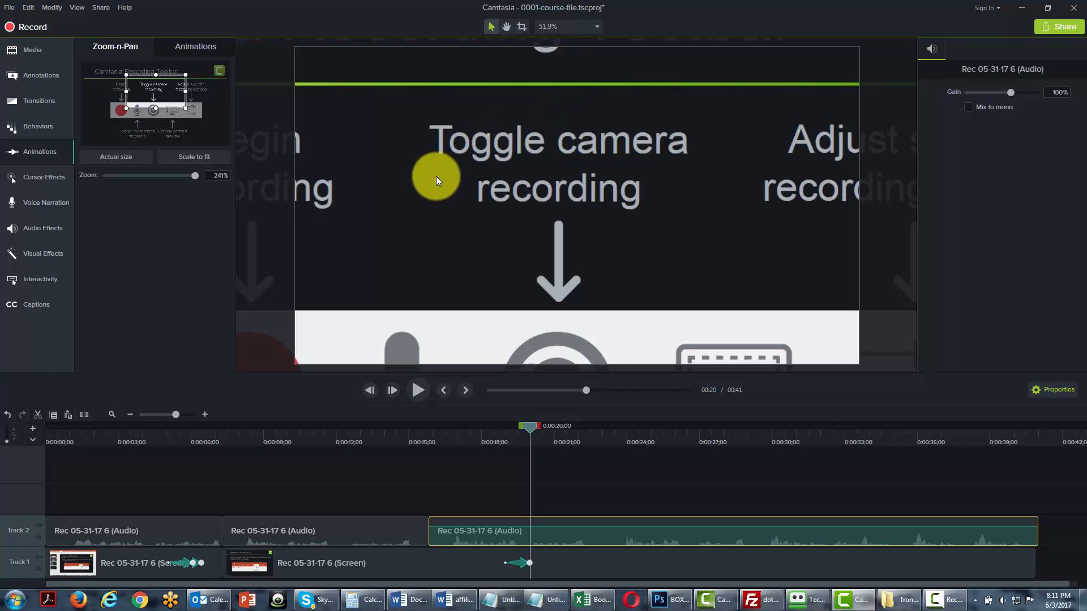
pyautogui.click(521, 565)
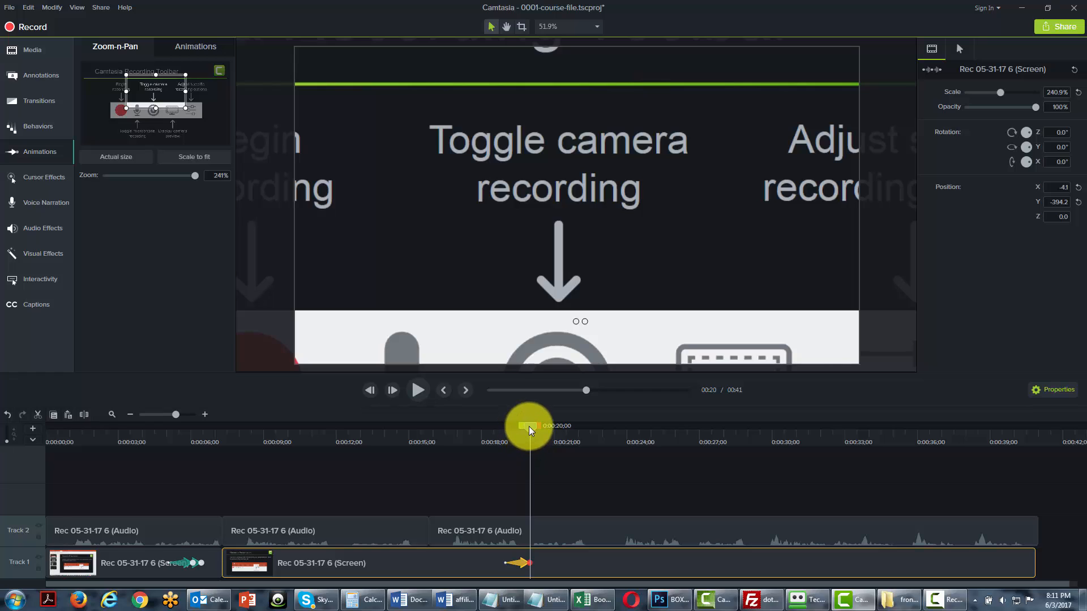
# Add a Scale to Fit zoom animation at 0:00:23;16 on the second screen clip to return it to the full canvas.
pyautogui.moveTo(530, 429); pyautogui.dragTo(616, 434)
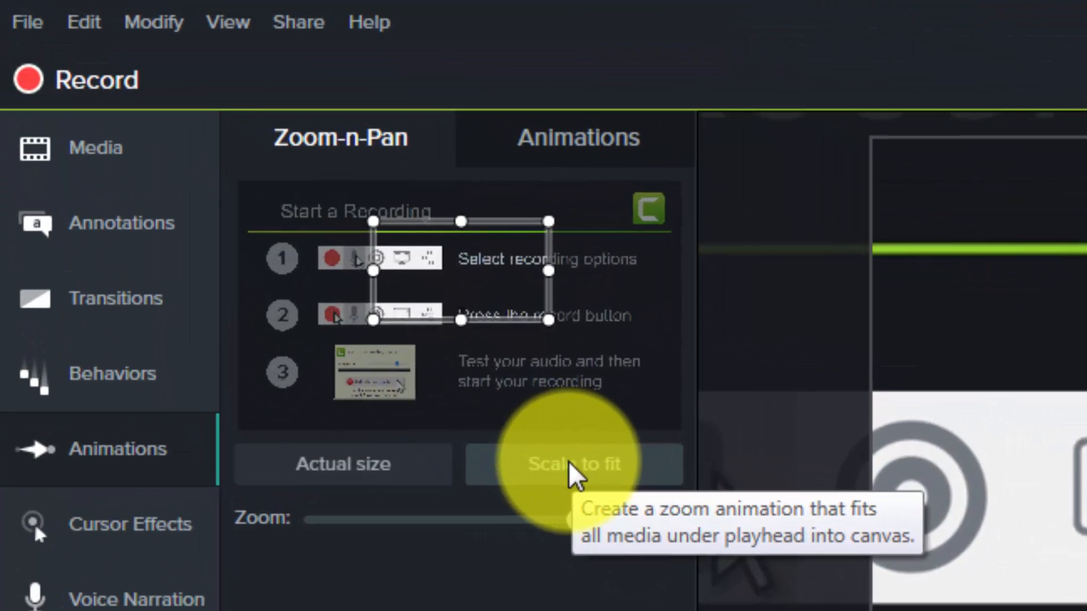
pyautogui.click(568, 463)
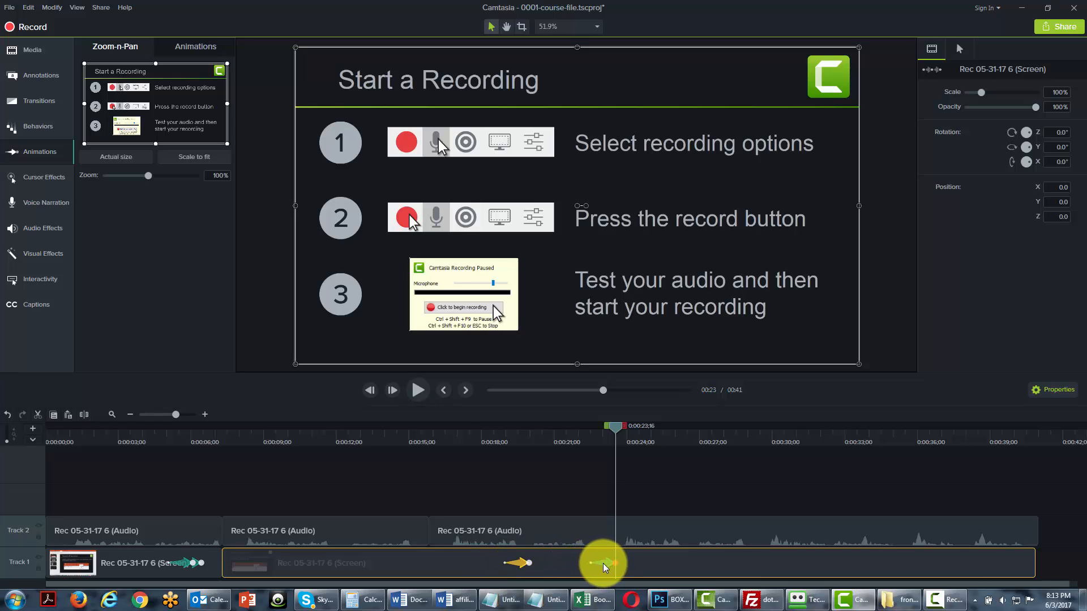
pyautogui.moveTo(601, 567); pyautogui.dragTo(615, 565)
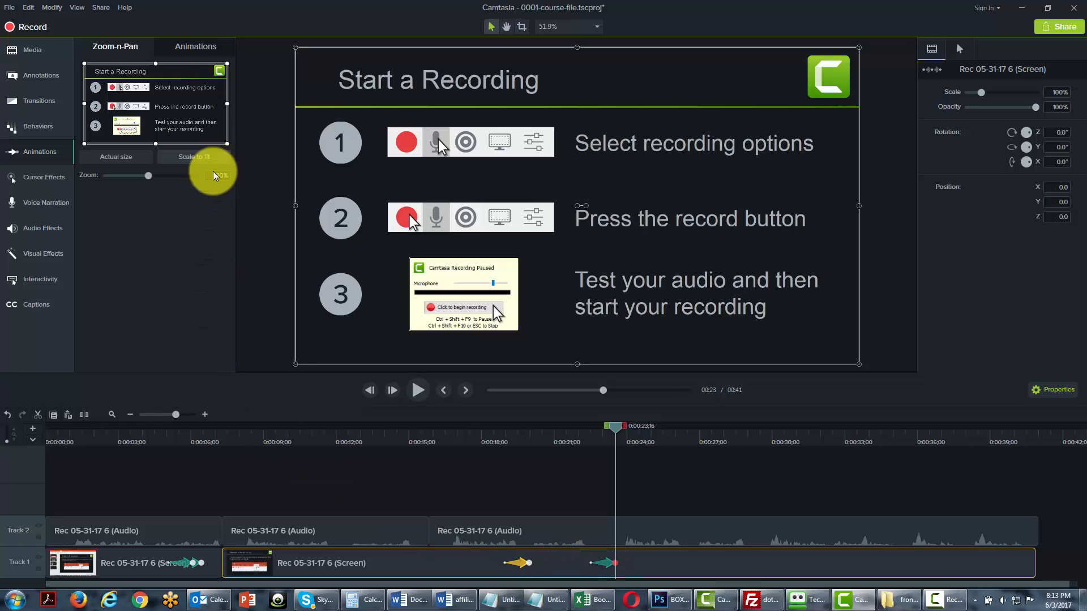
# Add a Custom animation to the second screen clip on Track 1, ending at about 0:00:25;12.
pyautogui.click(191, 50)
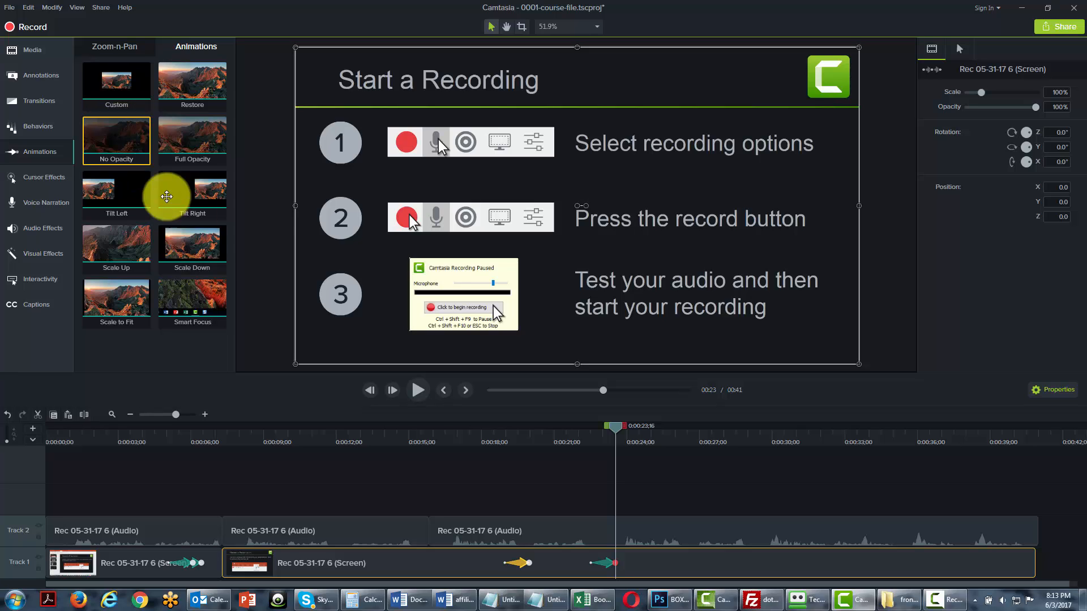
pyautogui.moveTo(620, 433)
pyautogui.mouseDown()
pyautogui.moveTo(649, 431)
pyautogui.moveTo(631, 430)
pyautogui.mouseUp()
pyautogui.click(130, 76)
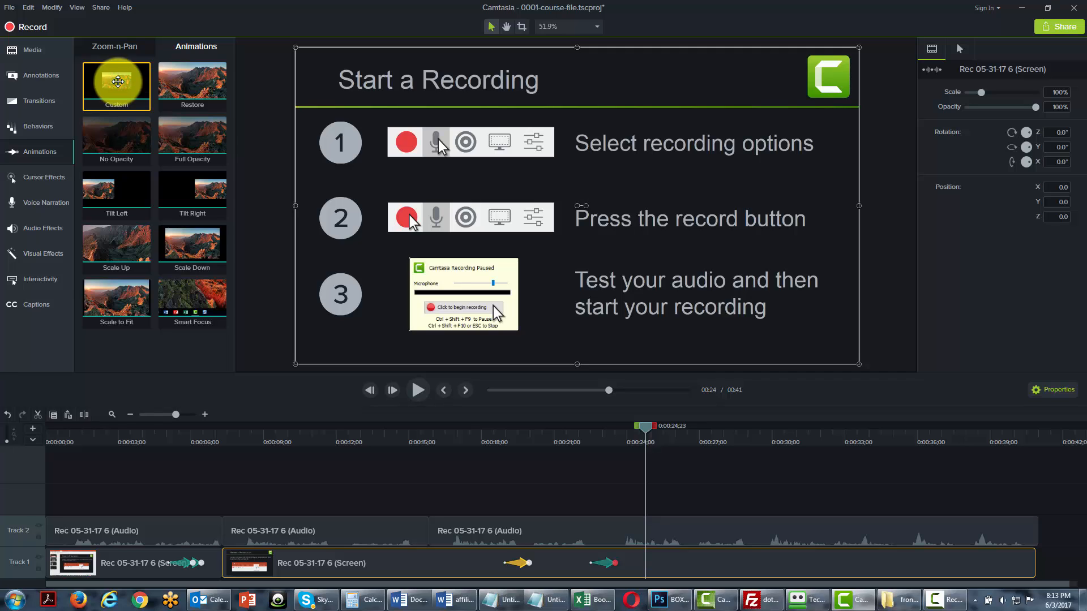
pyautogui.moveTo(118, 81); pyautogui.dragTo(660, 575)
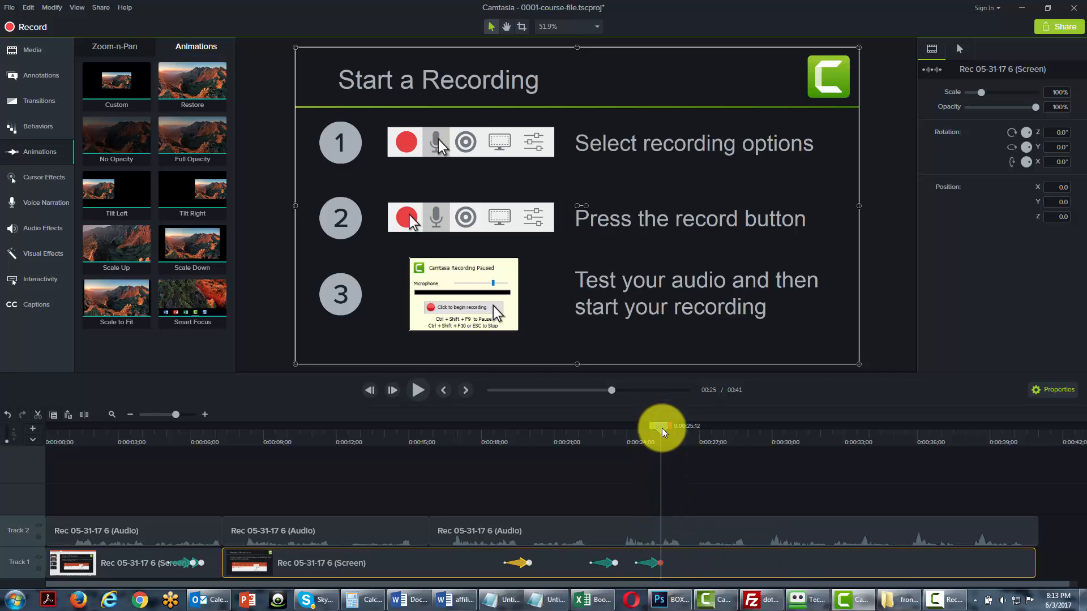
pyautogui.moveTo(660, 427); pyautogui.dragTo(655, 431)
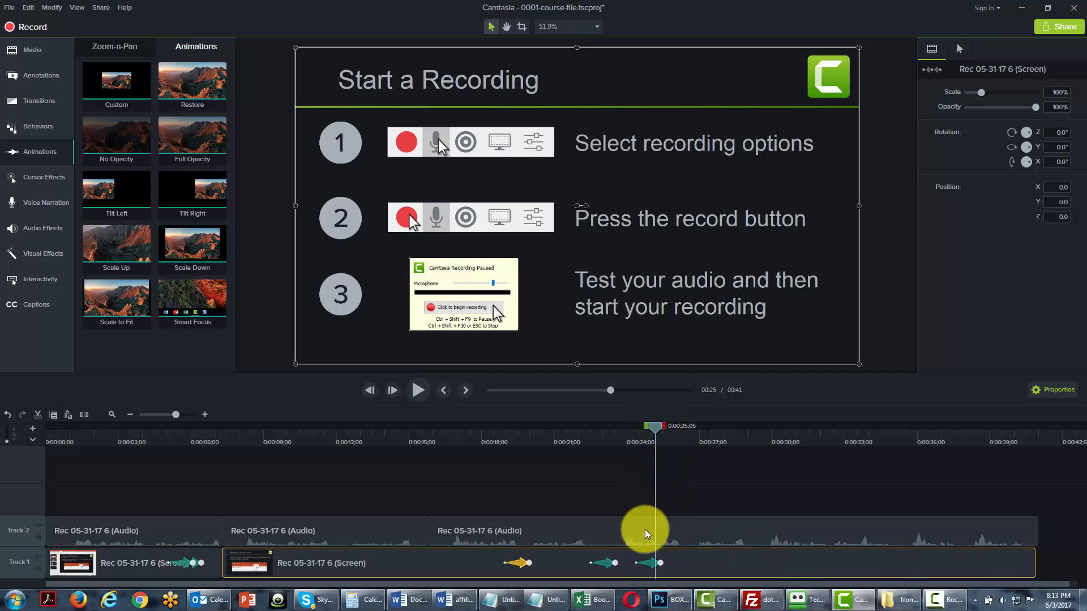
# Delete the Custom animation from the second screen clip.
pyautogui.click(650, 563)
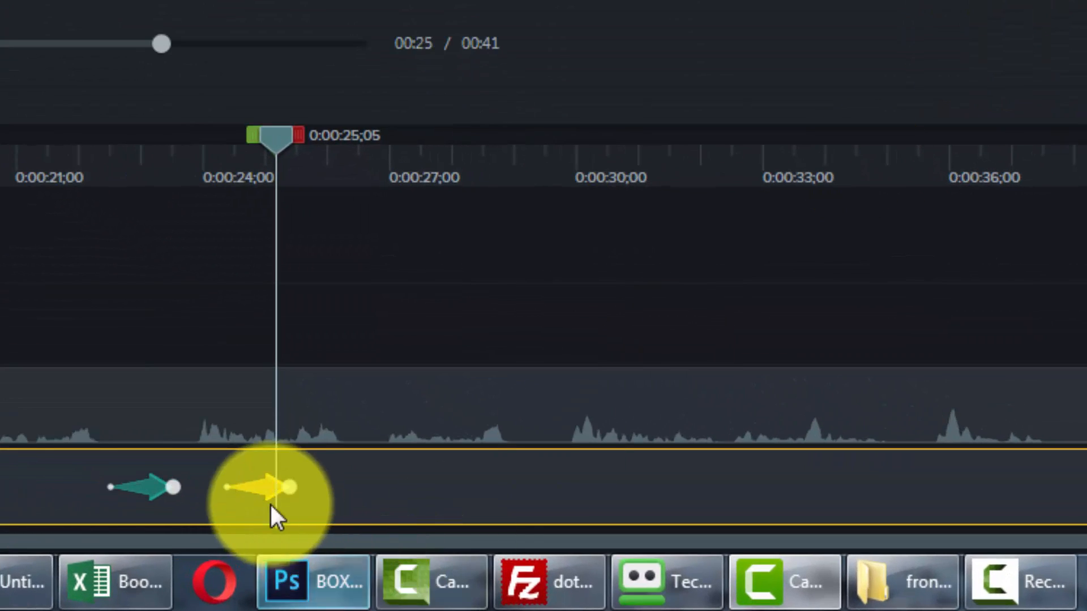
pyautogui.rightClick(257, 491)
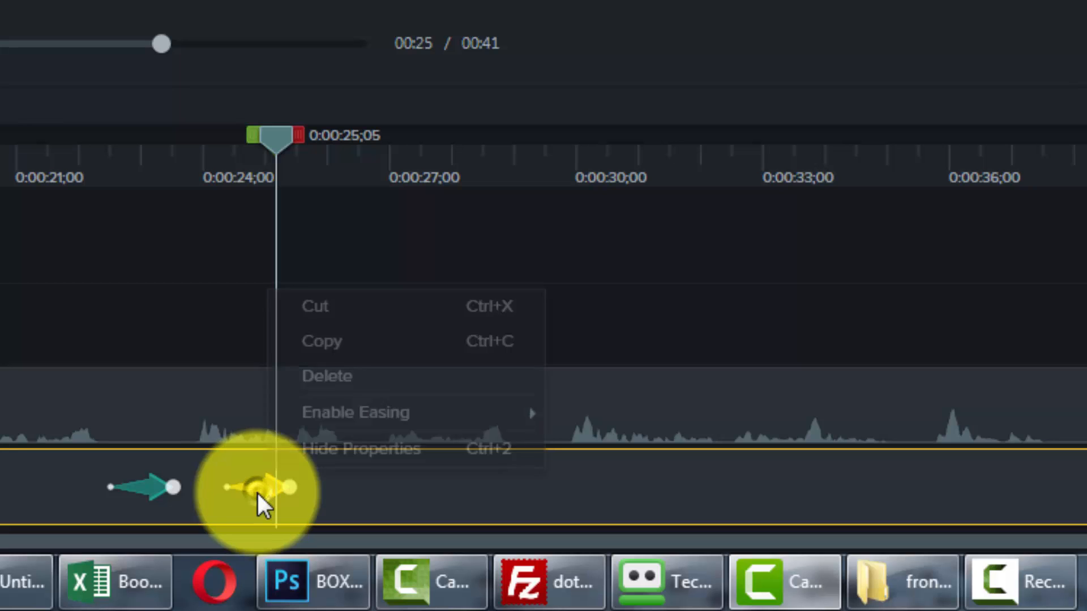
pyautogui.click(317, 381)
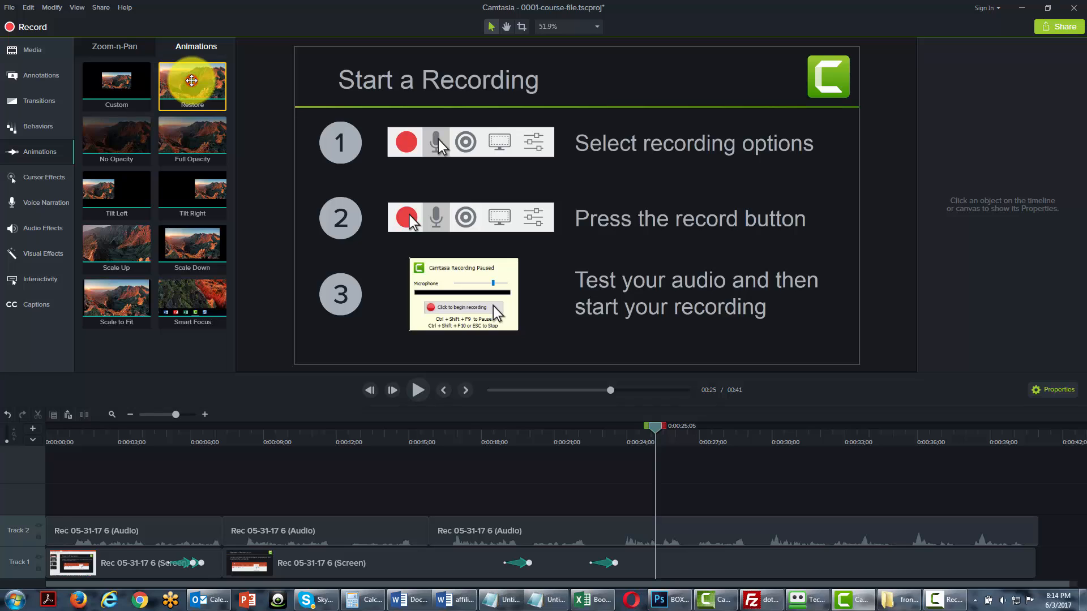
# Try a Restore animation on the second screen clip at about 0:00:26, scrubbing through its effect, and delete it.
pyautogui.moveTo(191, 80); pyautogui.dragTo(672, 559)
pyautogui.moveTo(671, 433); pyautogui.dragTo(648, 447)
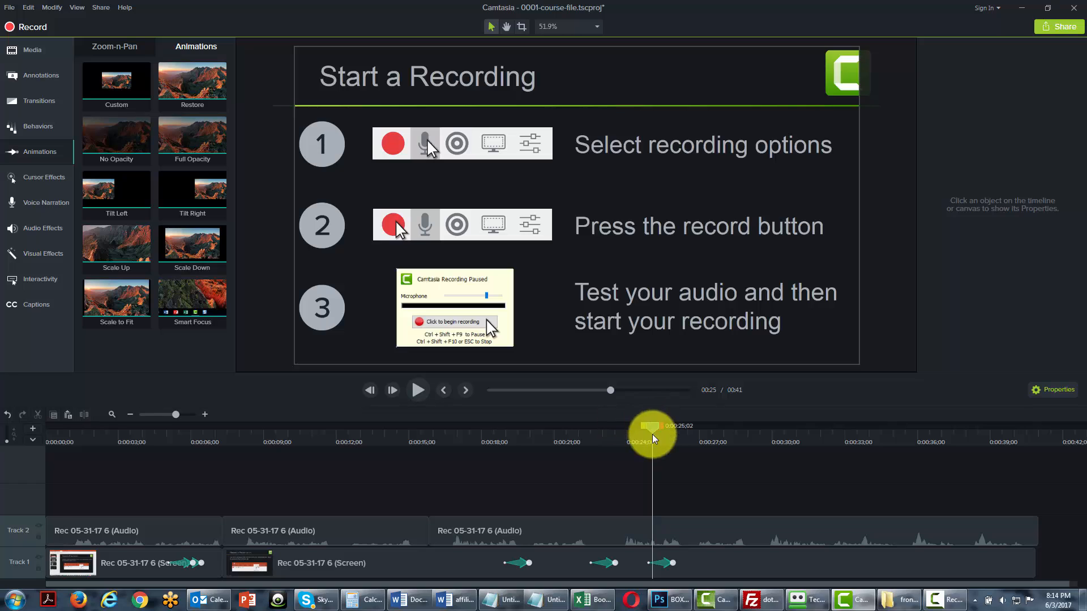
pyautogui.click(524, 563)
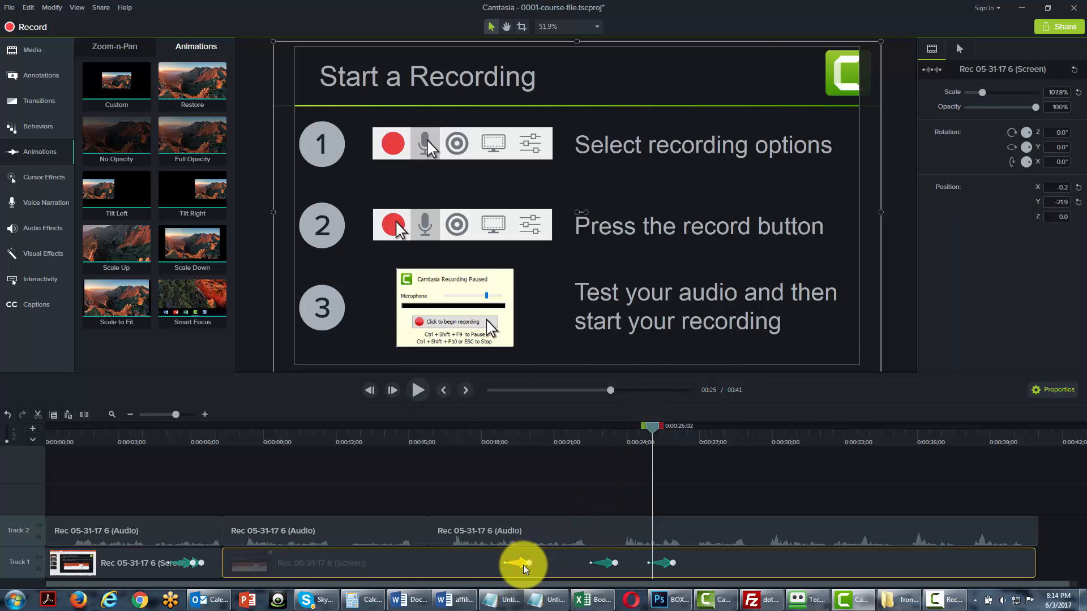
pyautogui.click(664, 425)
pyautogui.moveTo(664, 426)
pyautogui.mouseDown()
pyautogui.moveTo(639, 431)
pyautogui.moveTo(657, 434)
pyautogui.mouseUp()
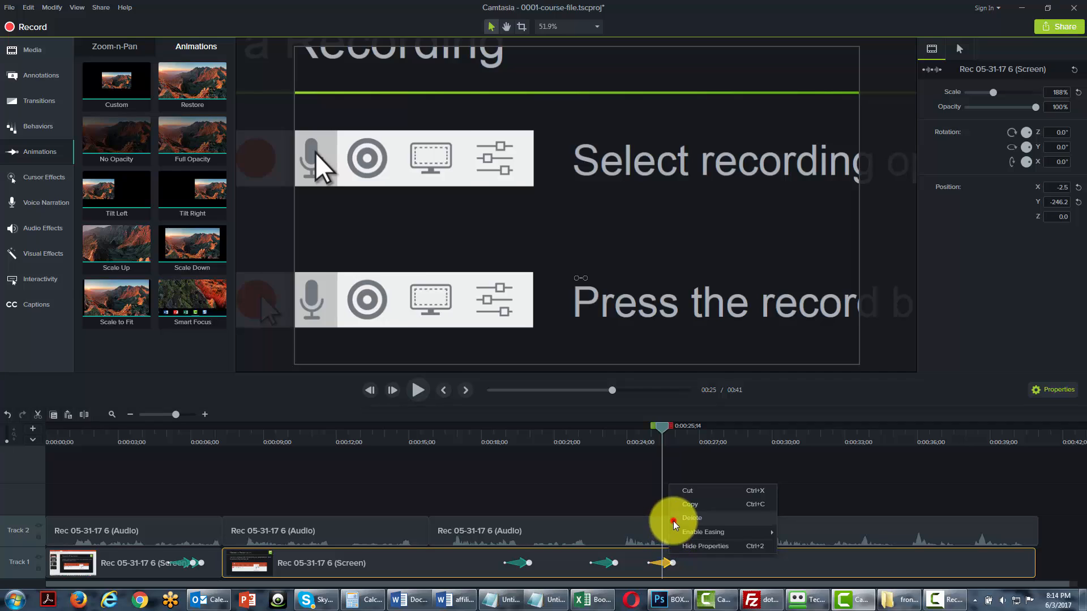
pyautogui.click(670, 518)
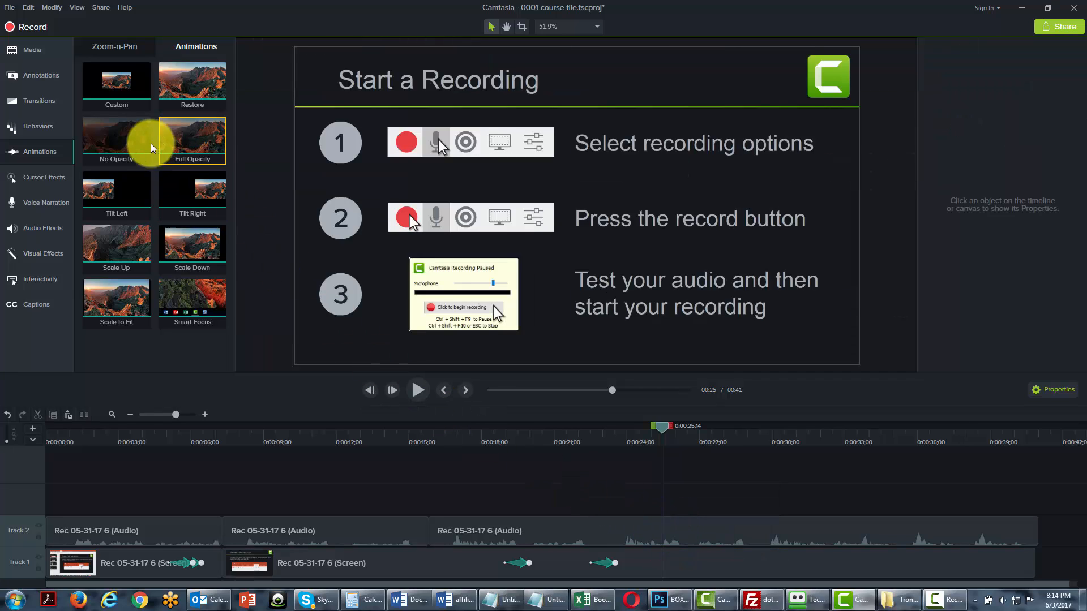
# Try a No Opacity animation on the second screen clip ending at about 0:00:26;07, and delete it.
pyautogui.moveTo(125, 141); pyautogui.dragTo(678, 549)
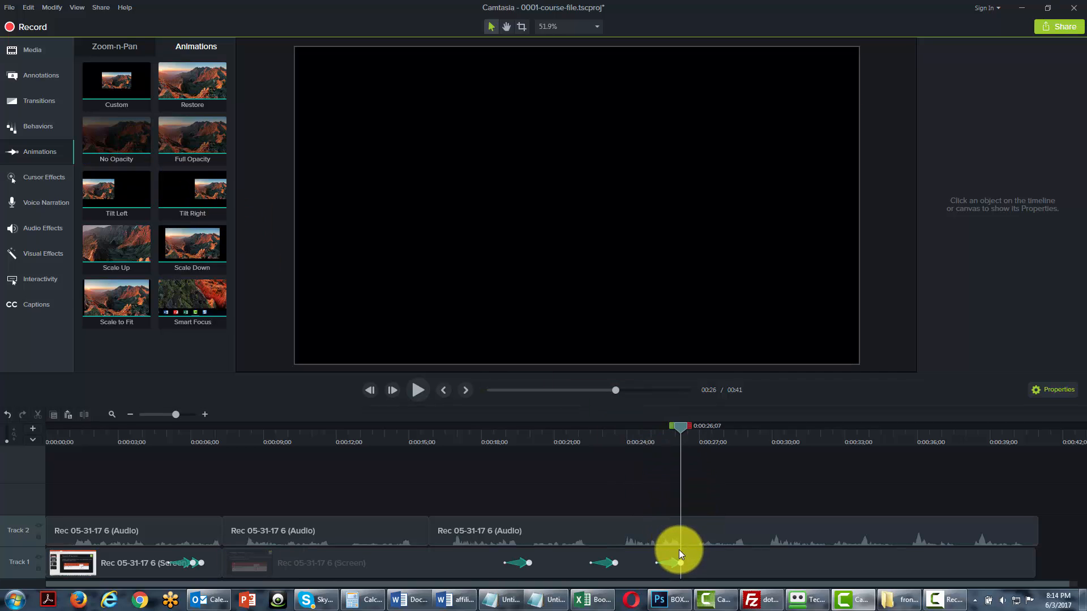
pyautogui.moveTo(686, 426)
pyautogui.mouseDown()
pyautogui.moveTo(667, 428)
pyautogui.moveTo(694, 429)
pyautogui.moveTo(683, 436)
pyautogui.mouseUp()
pyautogui.click(678, 560)
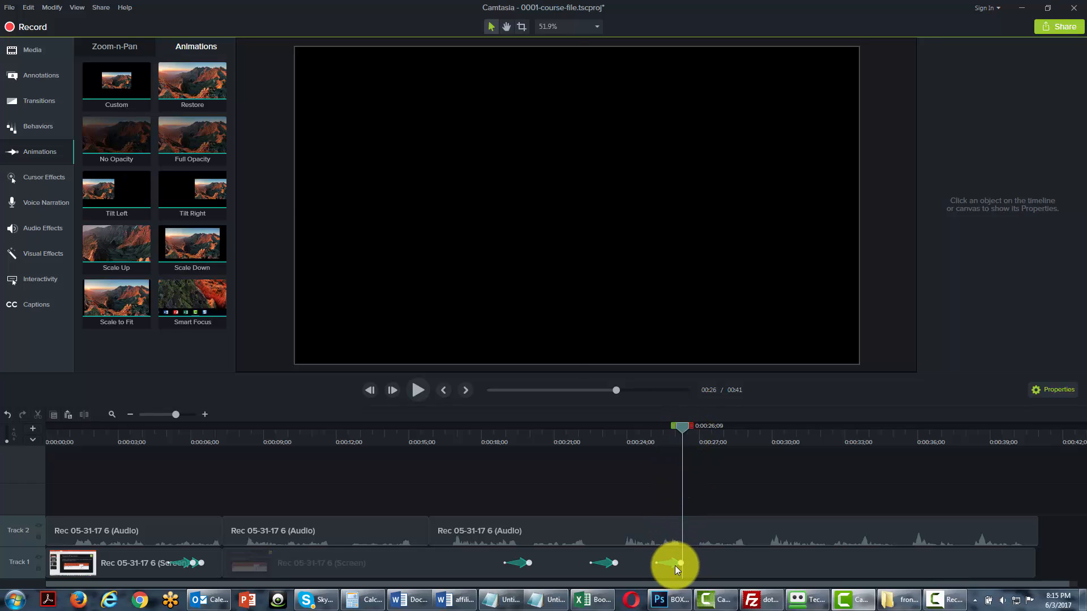
pyautogui.click(674, 564)
pyautogui.rightClick(677, 558)
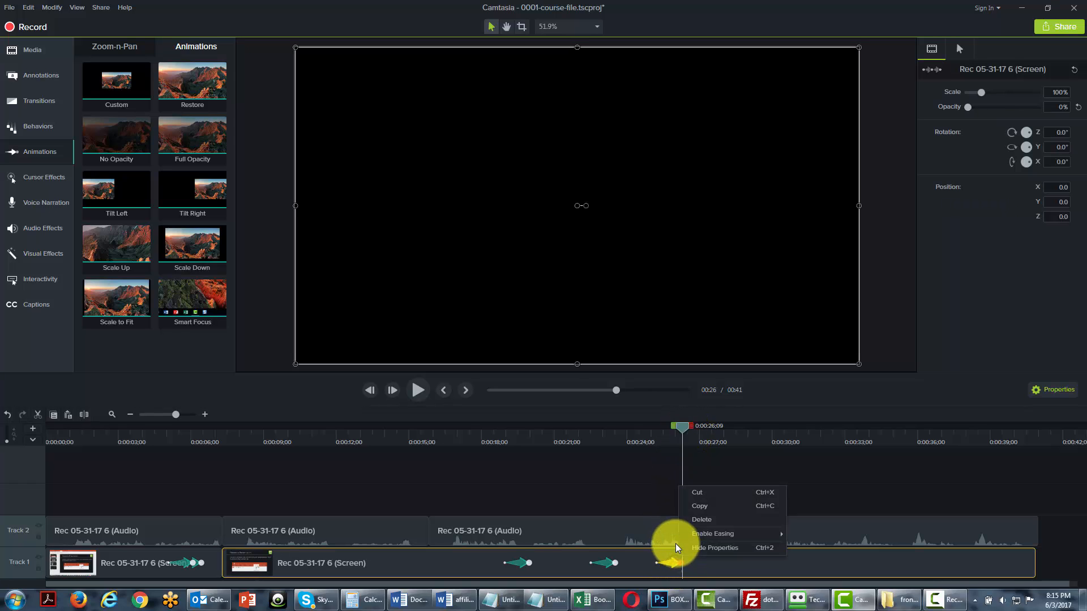
pyautogui.click(702, 519)
# Try a Full Opacity animation on the second screen clip at about 0:00:26, and delete it.
pyautogui.moveTo(186, 138); pyautogui.dragTo(672, 560)
pyautogui.moveTo(682, 426)
pyautogui.mouseDown()
pyautogui.moveTo(648, 433)
pyautogui.moveTo(676, 432)
pyautogui.mouseUp()
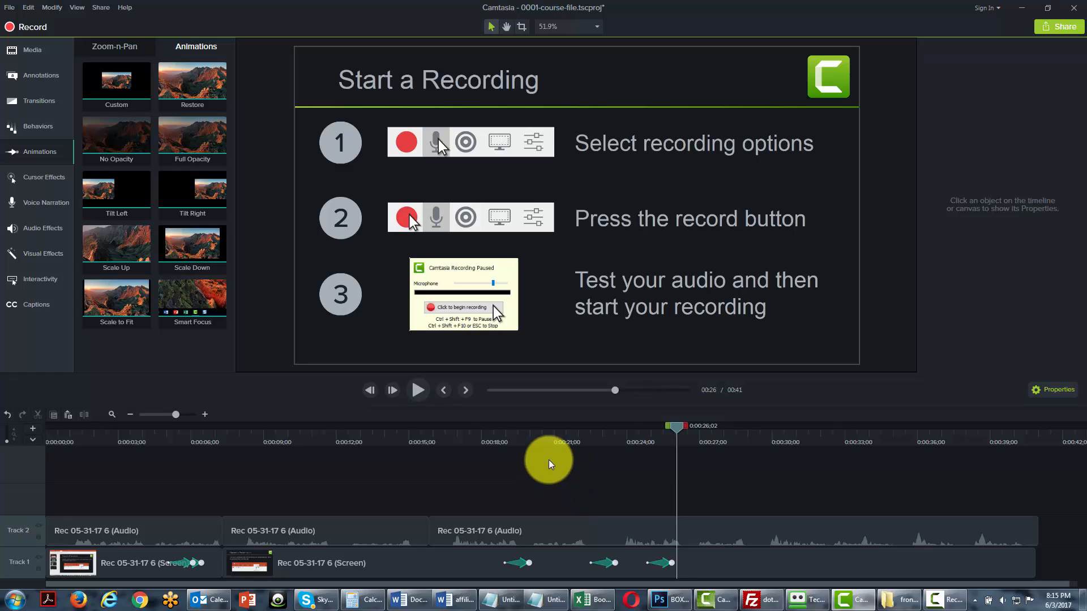
pyautogui.rightClick(661, 563)
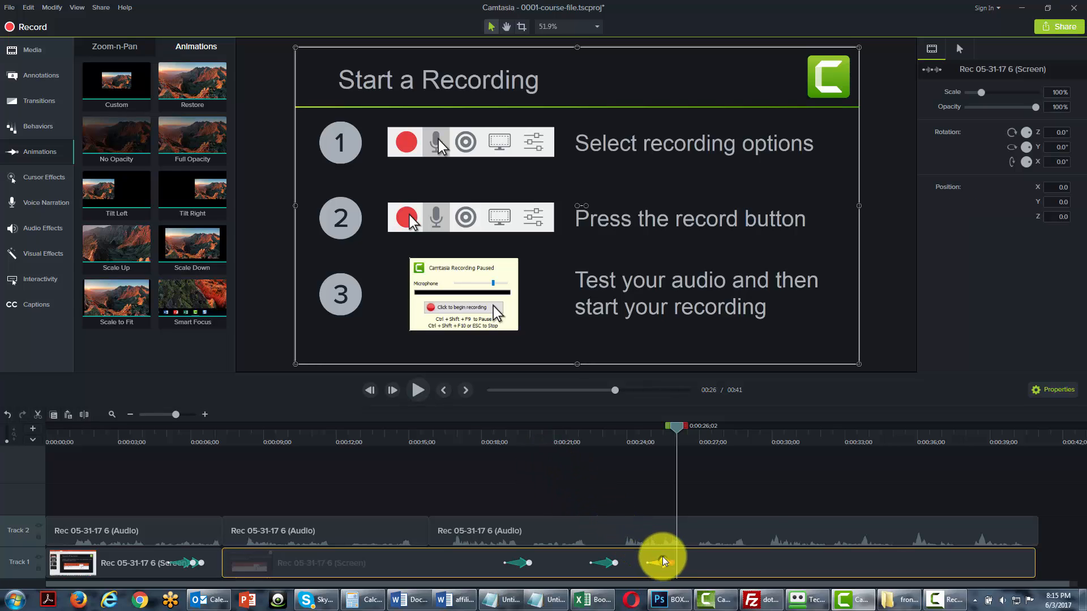
pyautogui.click(694, 514)
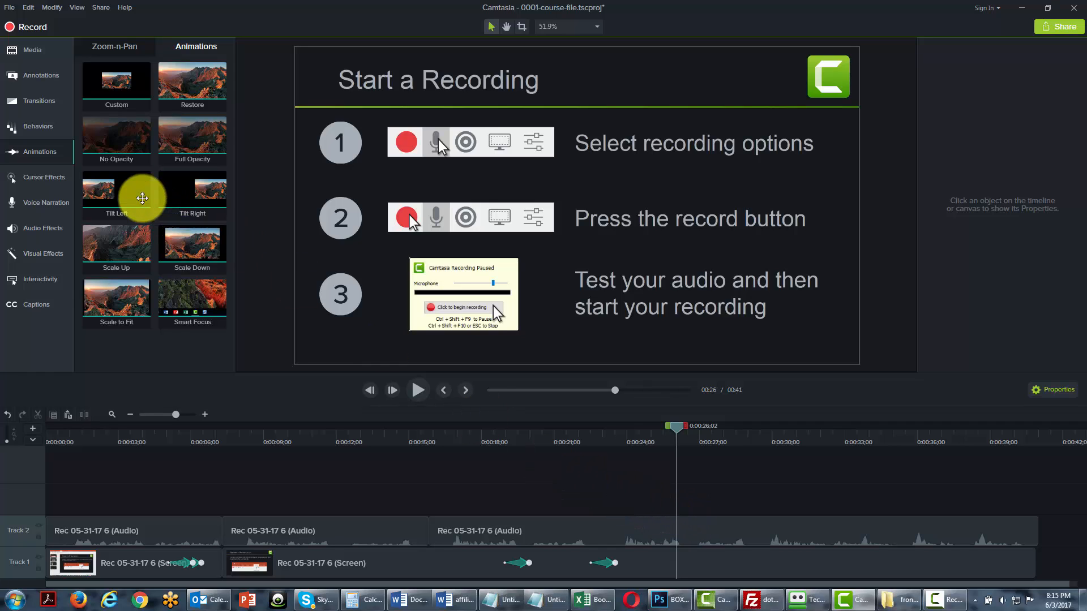
# Add a Tilt Left animation at 0:00:26;02 on the second screen clip and reduce its scale to 37.5%.
pyautogui.moveTo(121, 193); pyautogui.dragTo(678, 556)
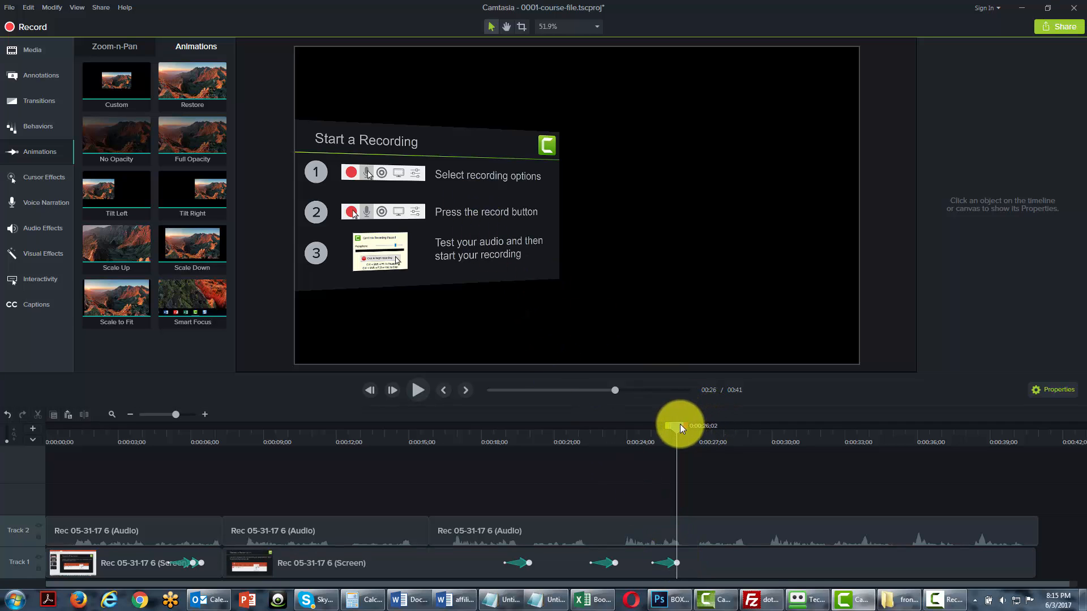
pyautogui.moveTo(680, 425); pyautogui.dragTo(675, 498)
pyautogui.click(667, 565)
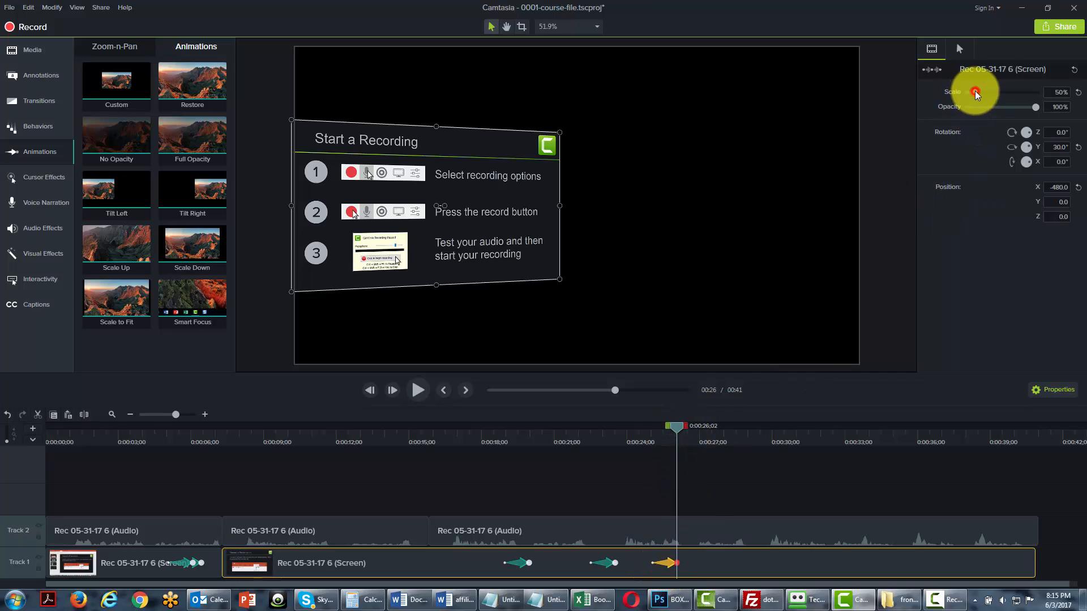
pyautogui.moveTo(971, 92); pyautogui.dragTo(971, 92)
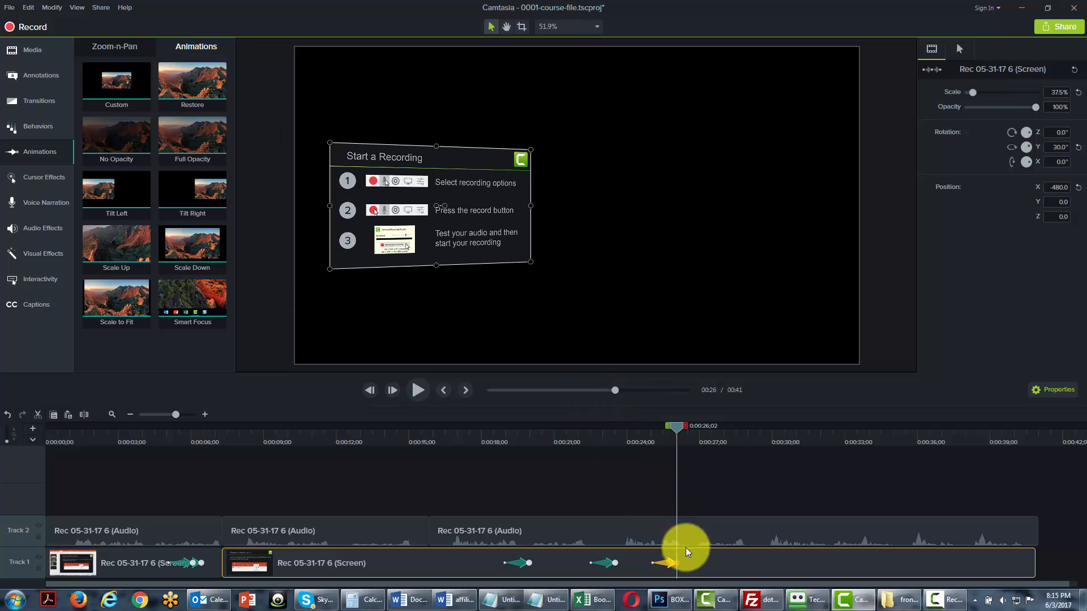
# Delete the Tilt Left animation from the second screen clip, then try a Tilt Right animation at 0:00:26;02 and delete it as well.
pyautogui.rightClick(669, 565)
pyautogui.click(698, 521)
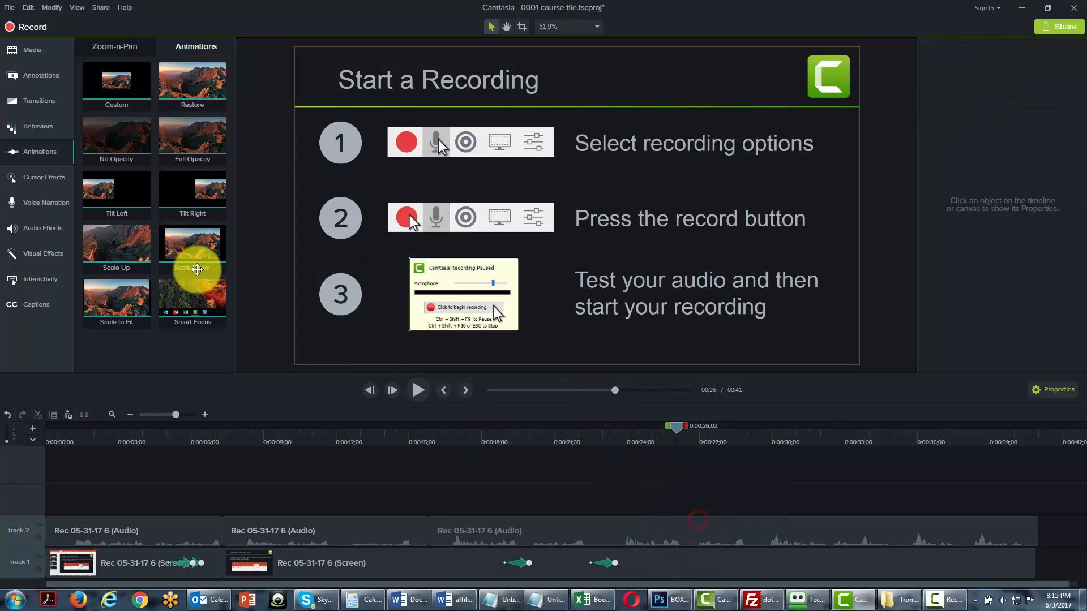
pyautogui.moveTo(190, 198); pyautogui.dragTo(674, 553)
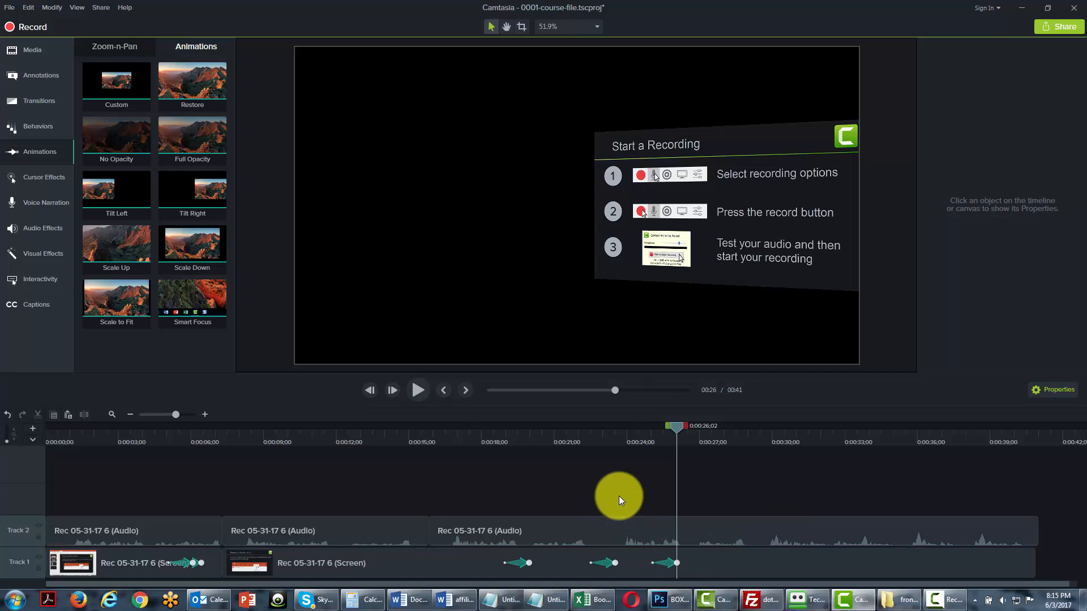
pyautogui.rightClick(666, 563)
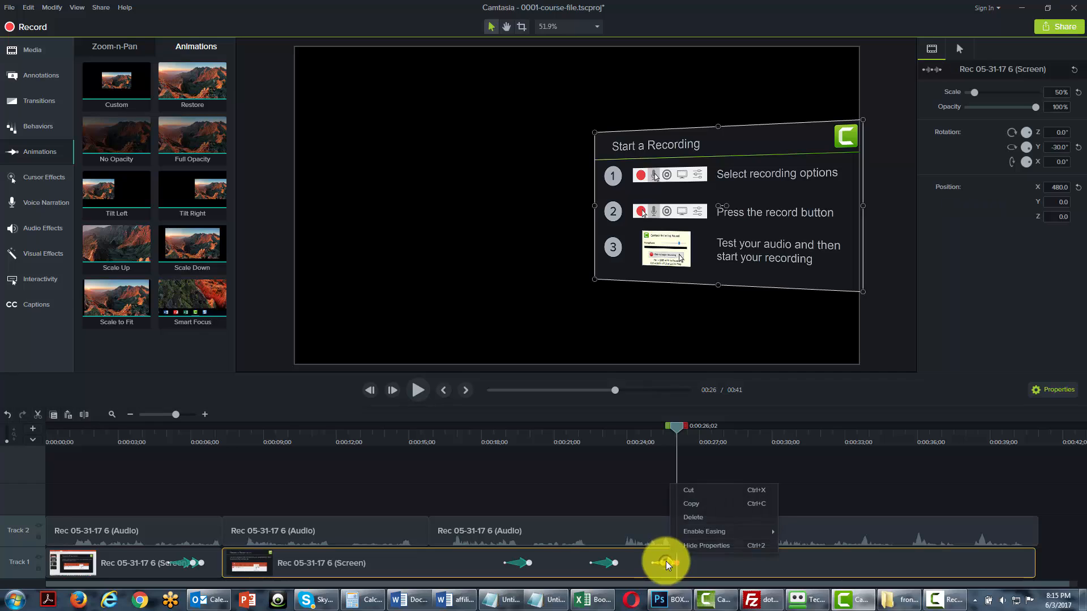
pyautogui.click(693, 521)
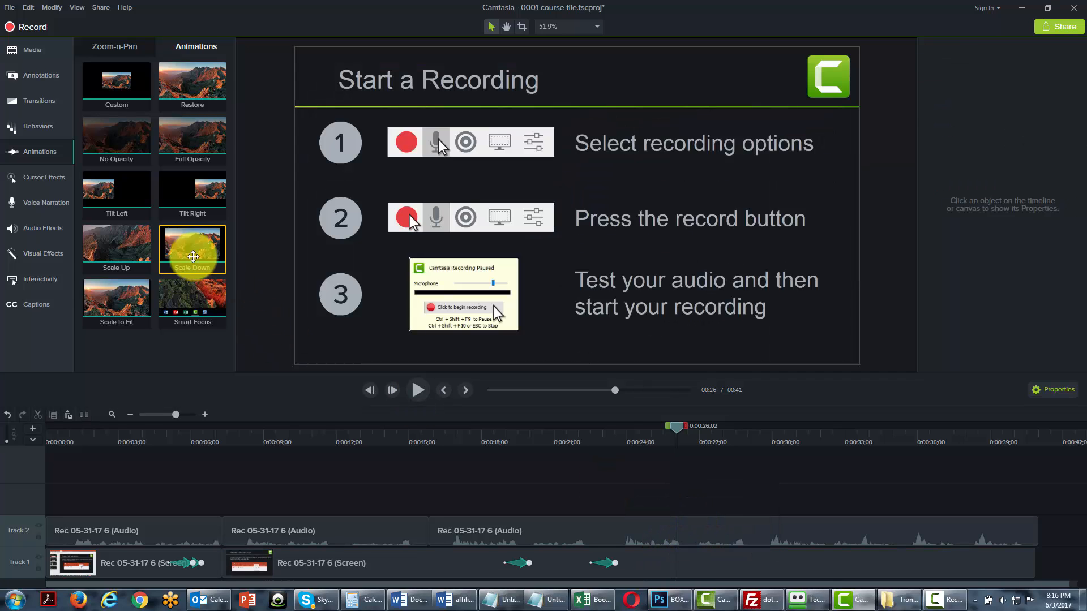
# Add a Scale Up animation ending at about 0:00:25;24 on the second screen clip and scrub through its effect.
pyautogui.moveTo(121, 247); pyautogui.dragTo(672, 553)
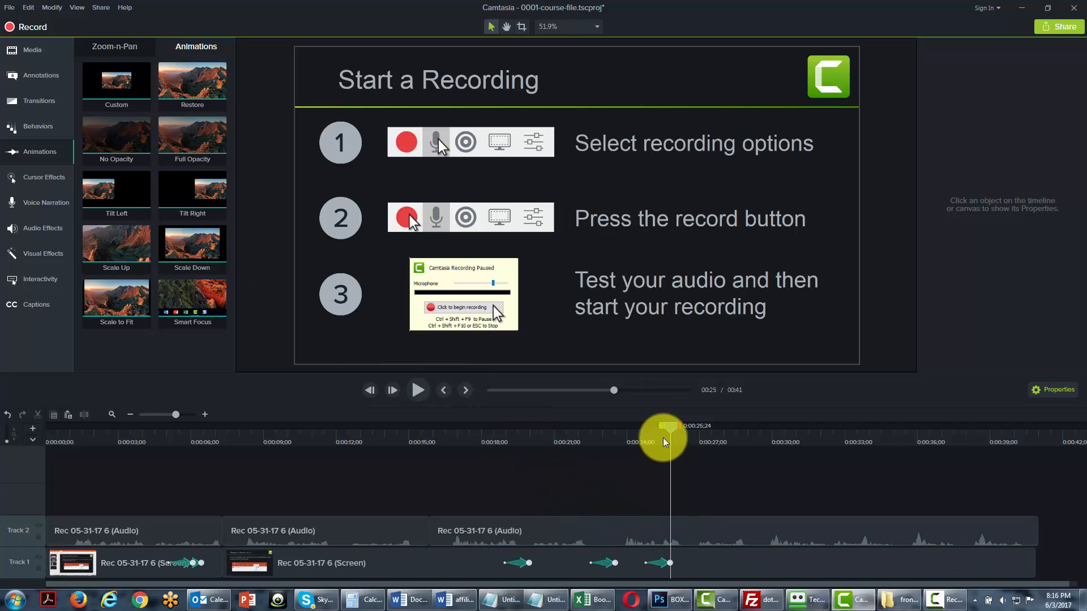
pyautogui.moveTo(662, 427); pyautogui.dragTo(655, 432)
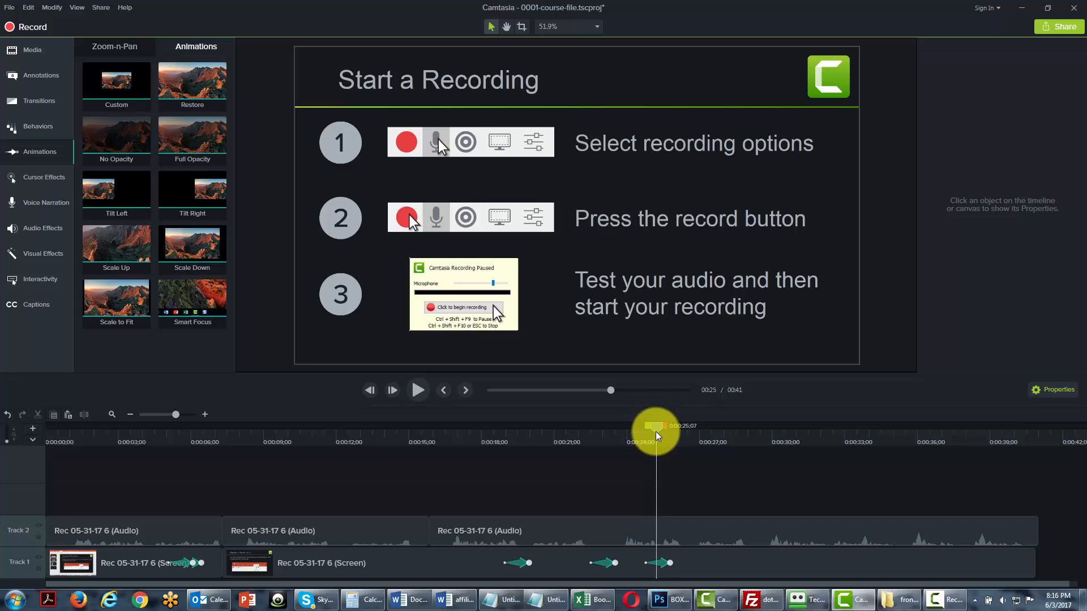
pyautogui.click(660, 562)
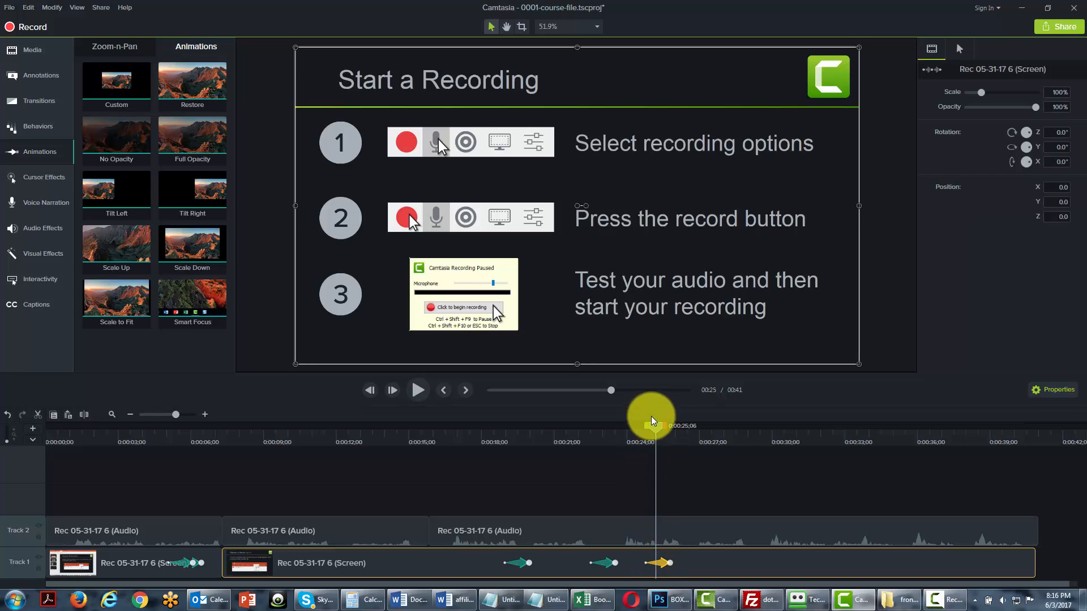
pyautogui.moveTo(652, 429); pyautogui.dragTo(683, 432)
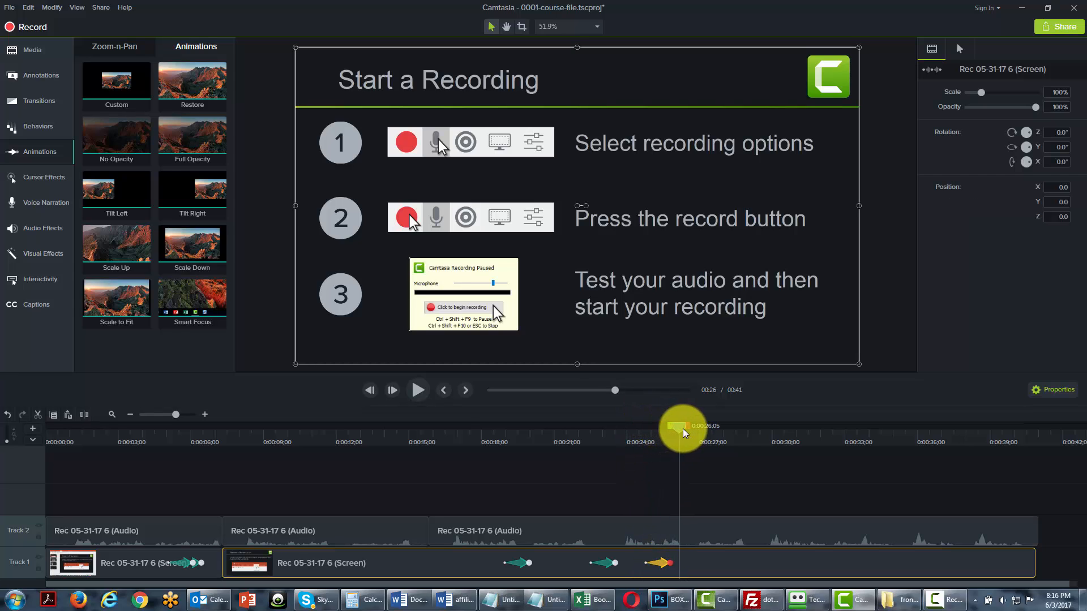
# Add a Scale Down animation ending at about 0:00:27;26 on the second screen clip and scrub through its effect.
pyautogui.moveTo(190, 253); pyautogui.dragTo(715, 556)
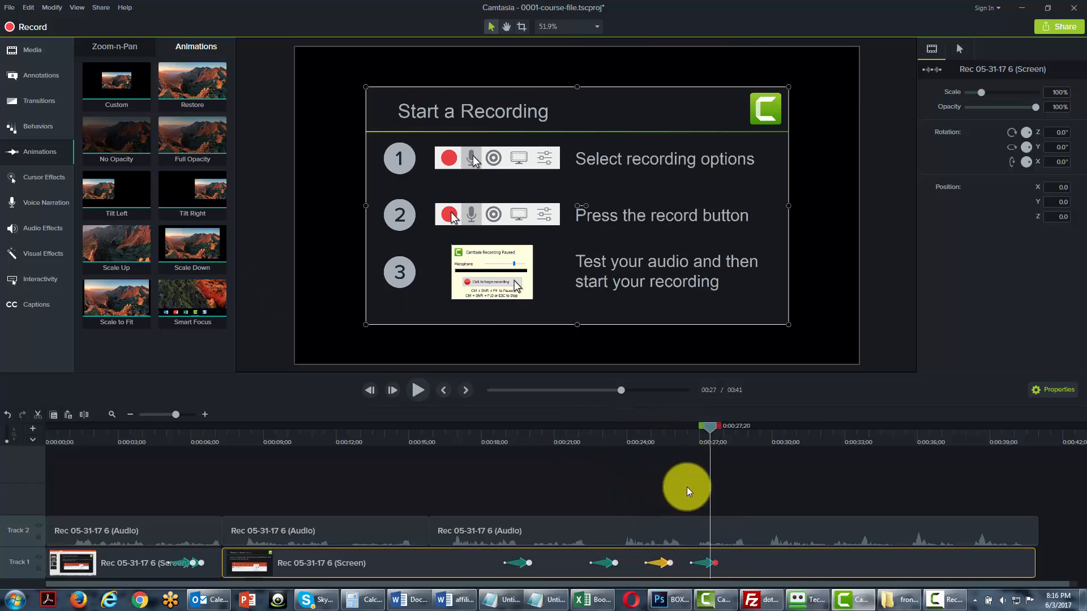
pyautogui.moveTo(714, 430); pyautogui.dragTo(654, 438)
pyautogui.click(698, 437)
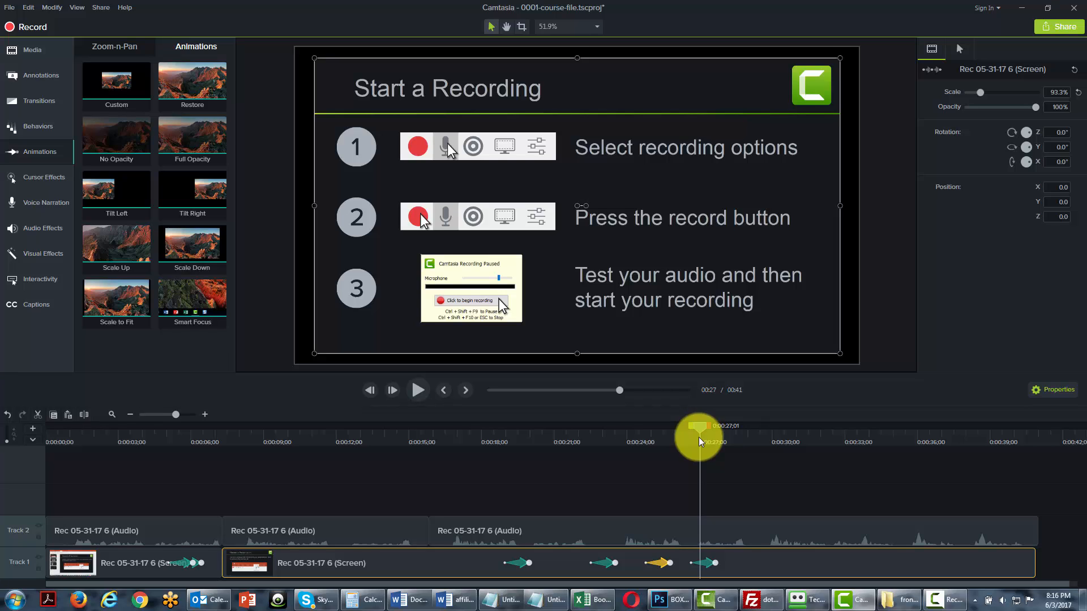
pyautogui.moveTo(698, 437); pyautogui.dragTo(698, 437)
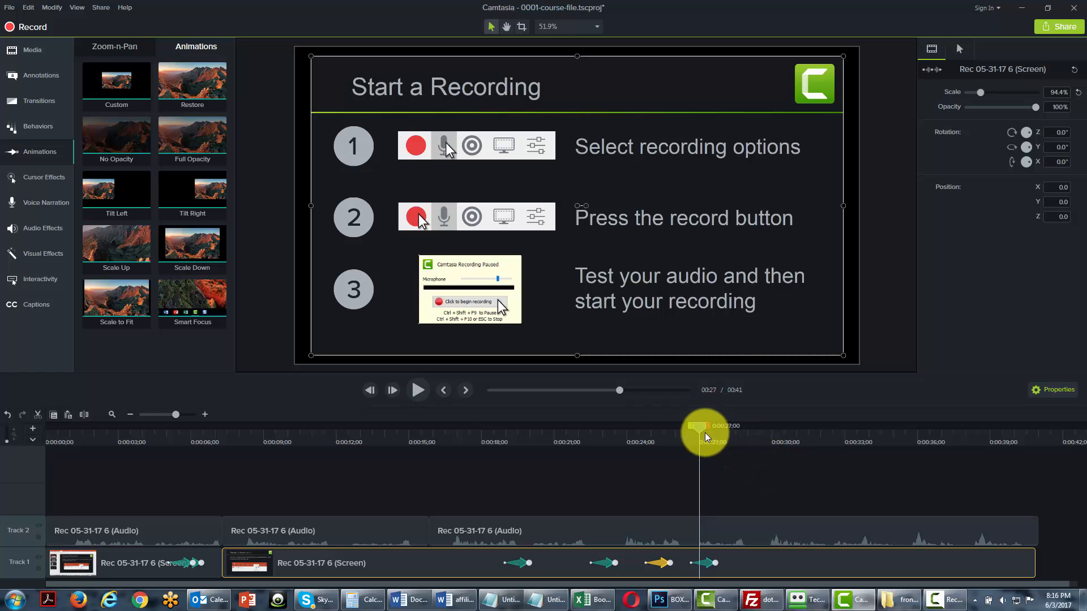
# Split both tracks at about 0:00:31 and at 0:00:35;03, and return the playhead to 0:00:26;11.
pyautogui.moveTo(698, 426); pyautogui.dragTo(983, 420)
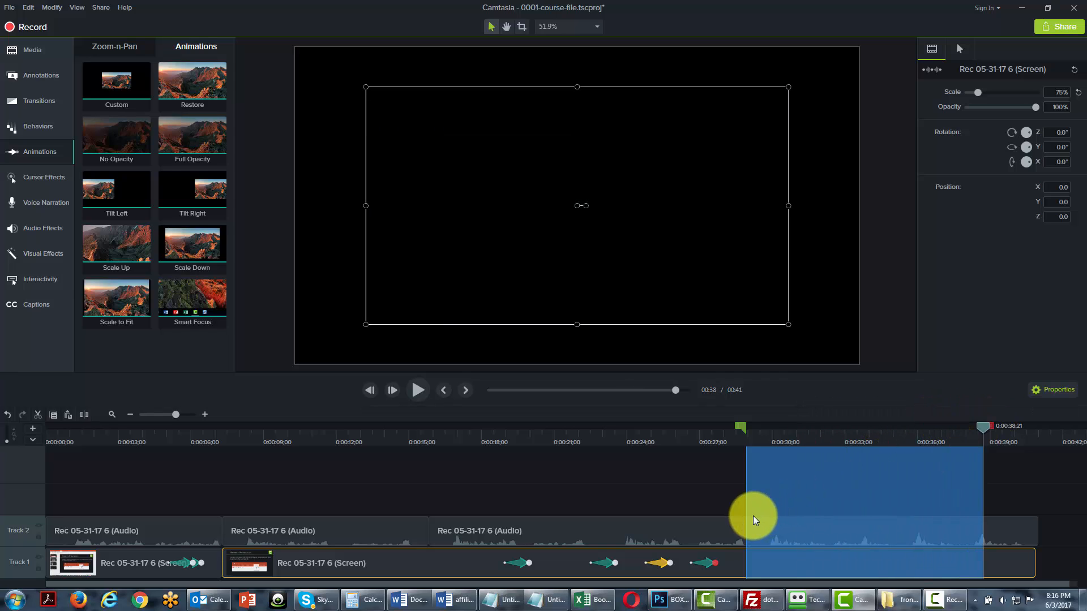
pyautogui.click(808, 535)
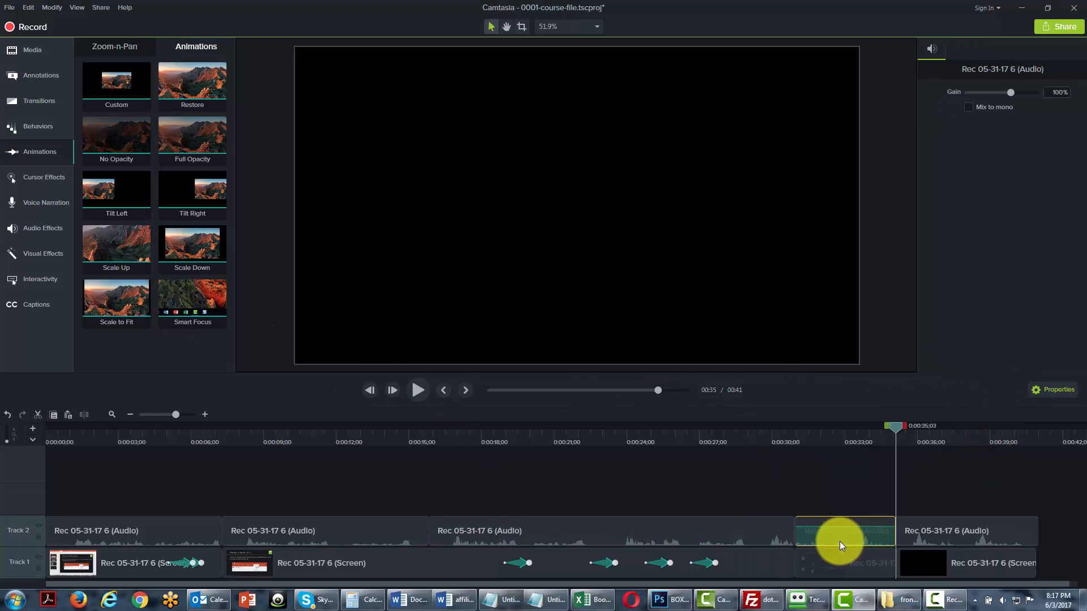
pyautogui.moveTo(899, 427); pyautogui.dragTo(684, 440)
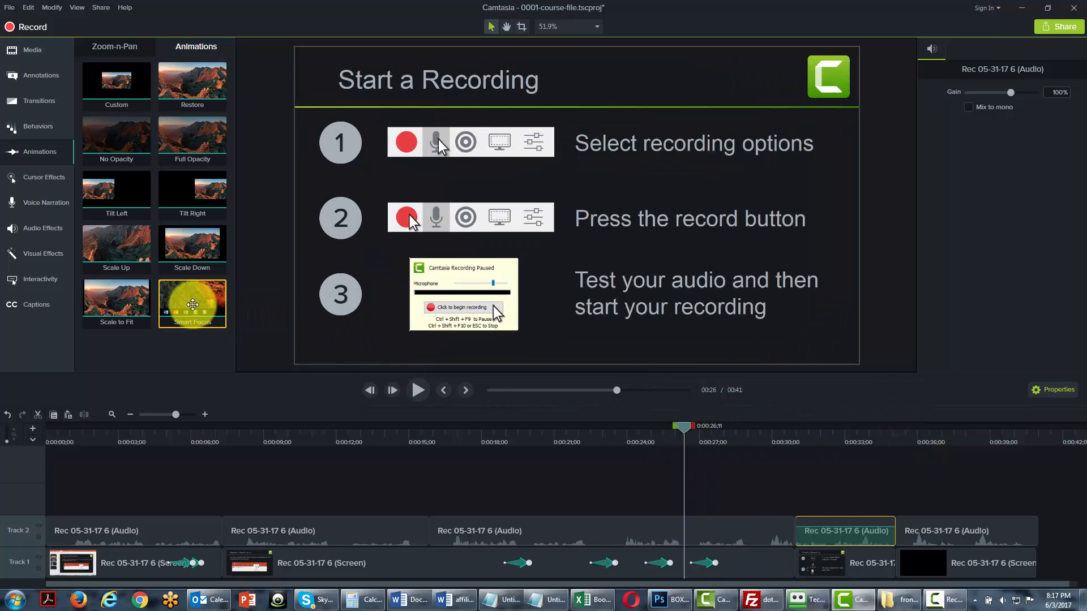
# Apply Smart Focus to the short screen section after 0:00:31, accepting the dimension change and setting the canvas to 480p SD (854x480).
pyautogui.moveTo(201, 308); pyautogui.dragTo(825, 556)
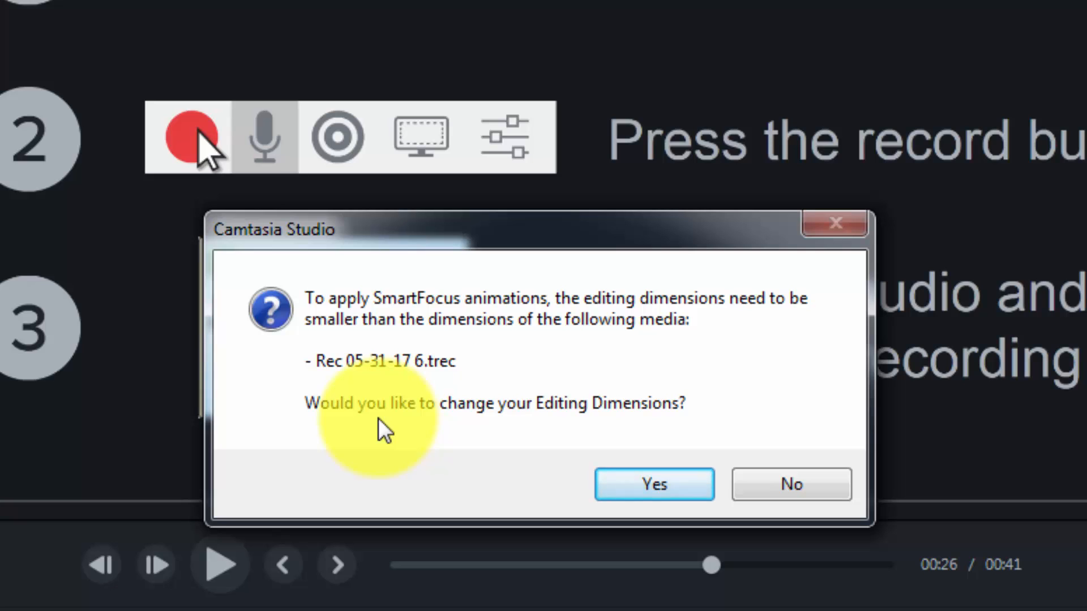
pyautogui.click(663, 482)
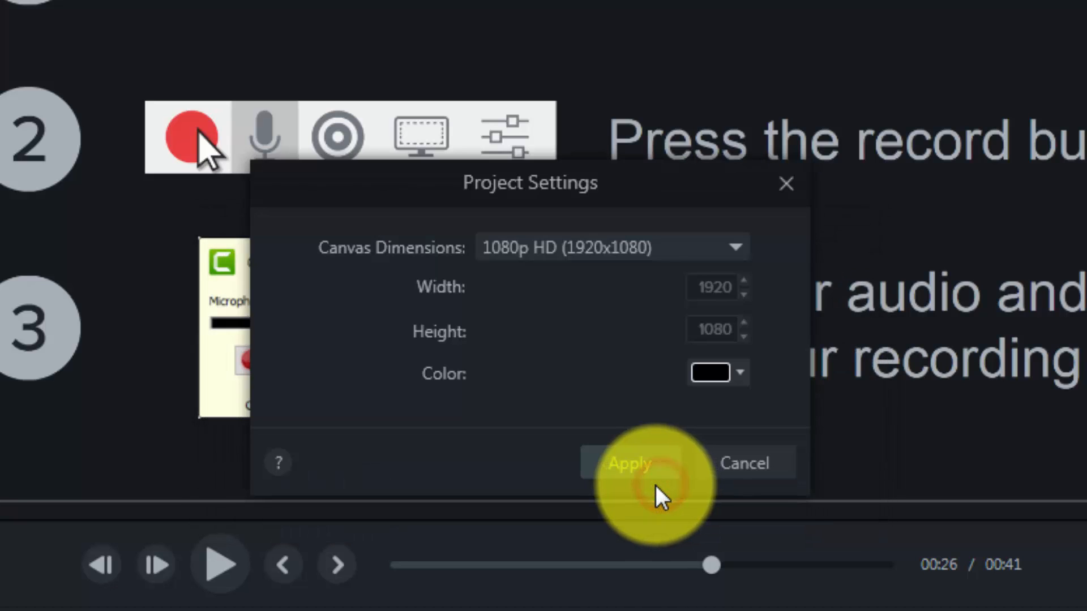
pyautogui.click(733, 243)
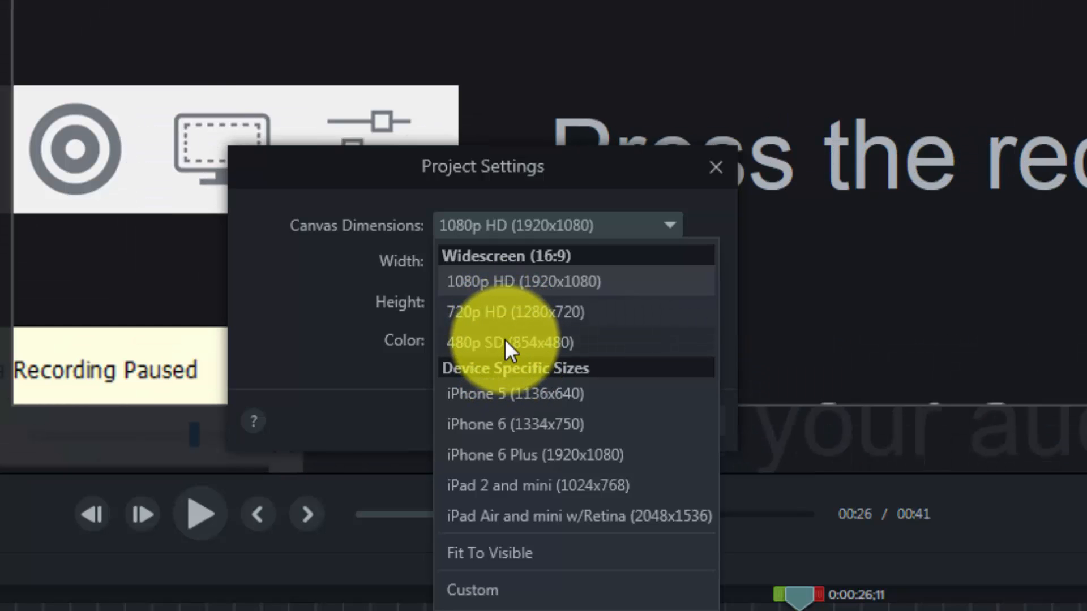
pyautogui.click(505, 341)
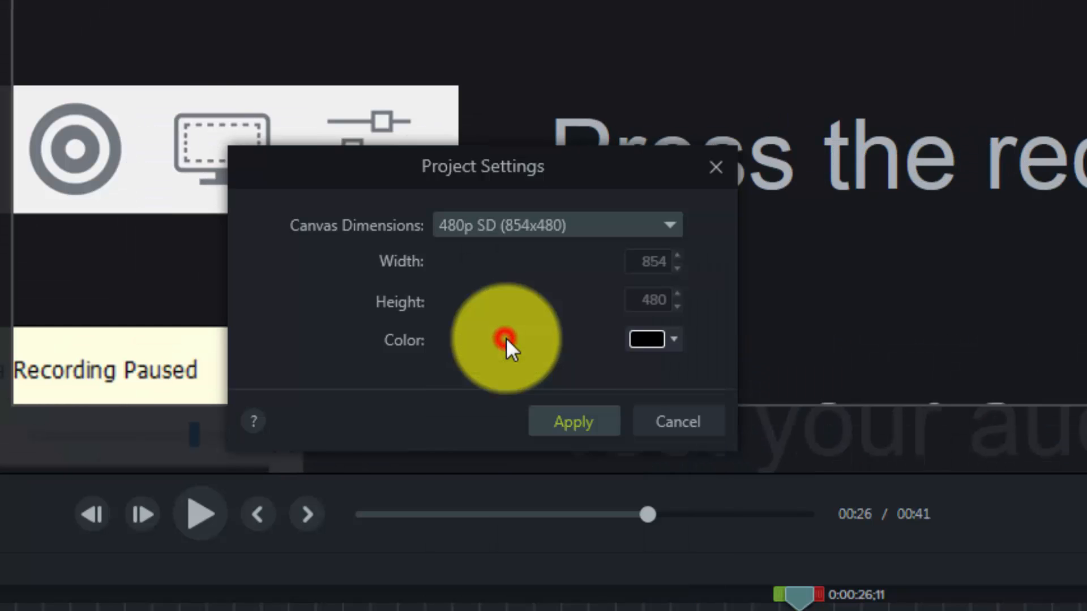
pyautogui.click(556, 422)
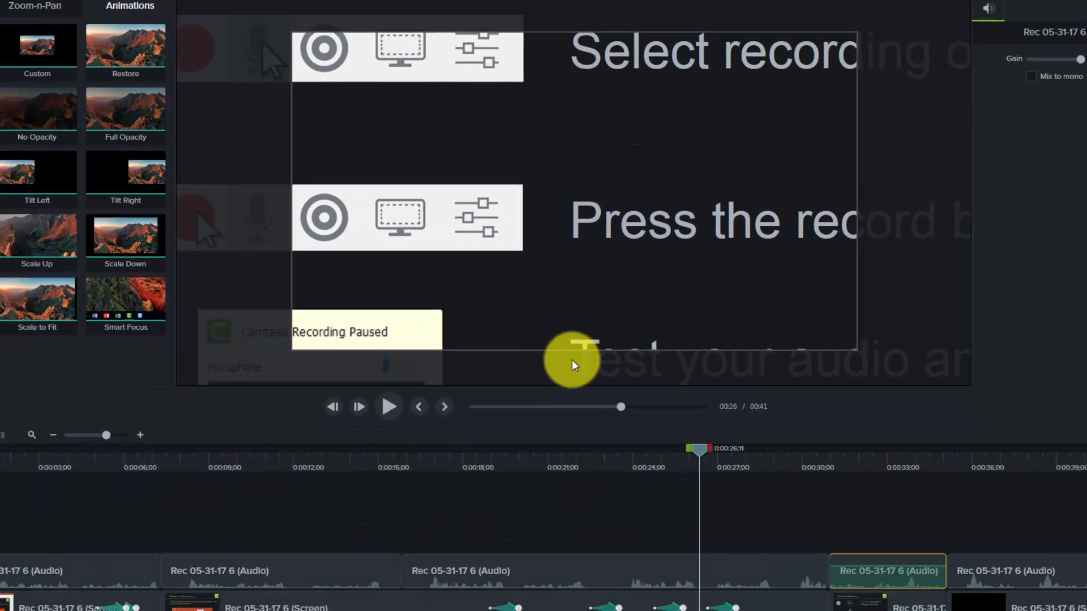